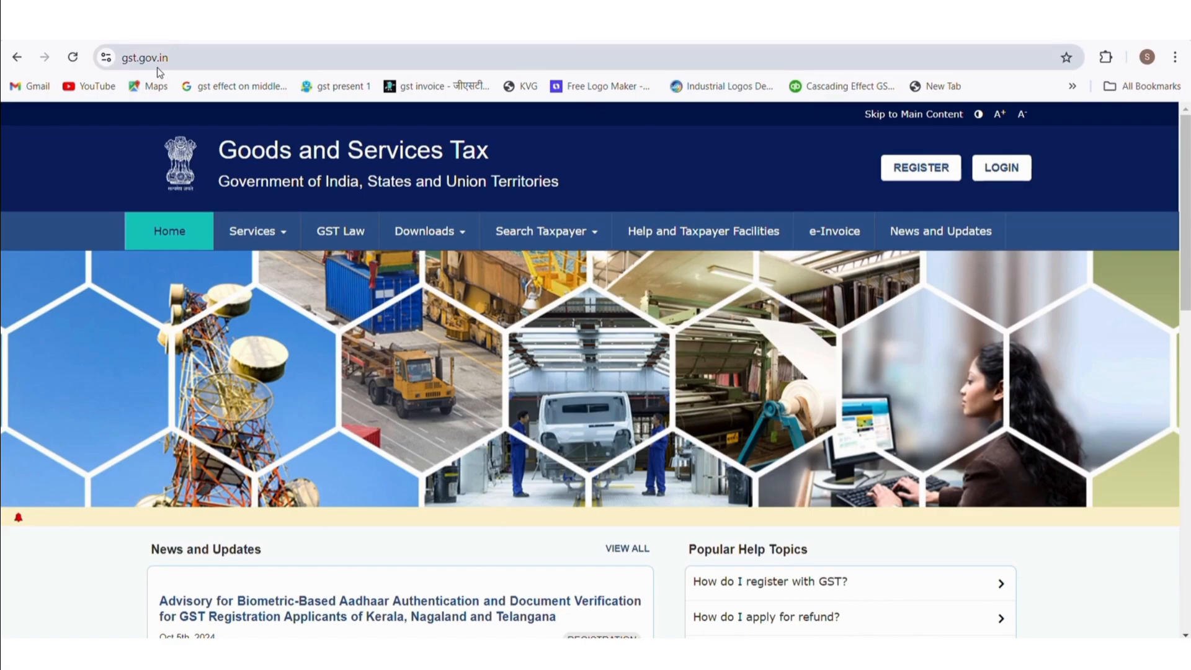
Download the Returns Offline Tool Version V3.2 from the GST portal's offline tools and open the downloaded zip file.
{"action": "left_click", "coordinate": [461, 241]}
{"action": "left_click", "coordinate": [162, 266]}
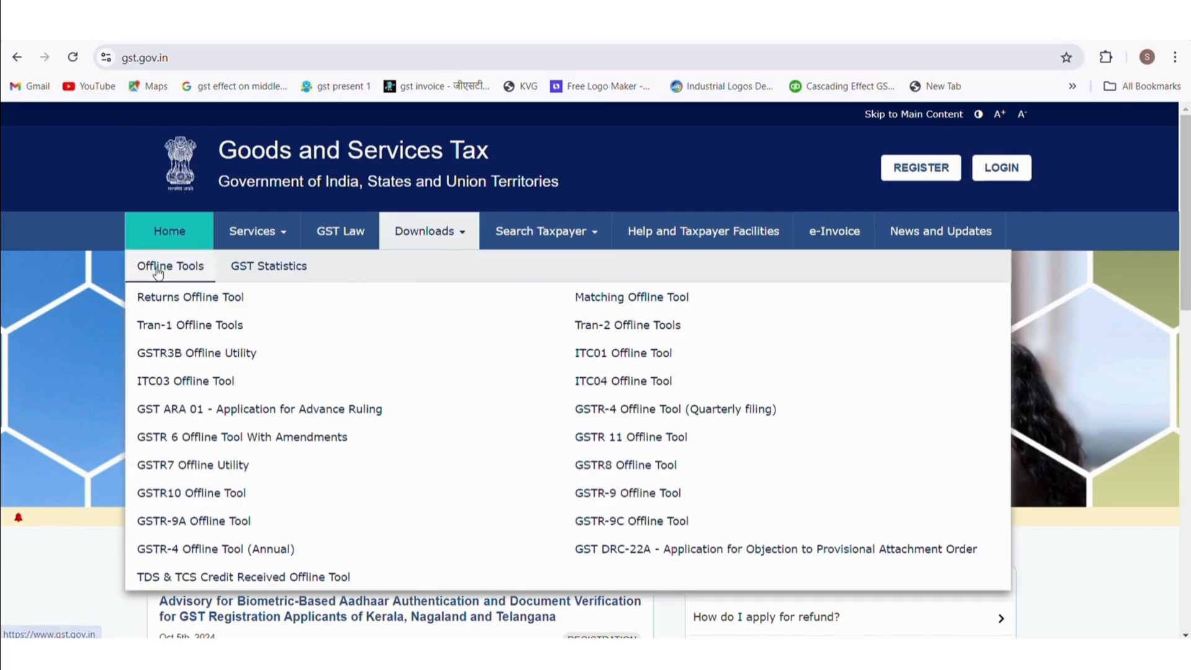
{"action": "left_click", "coordinate": [179, 298]}
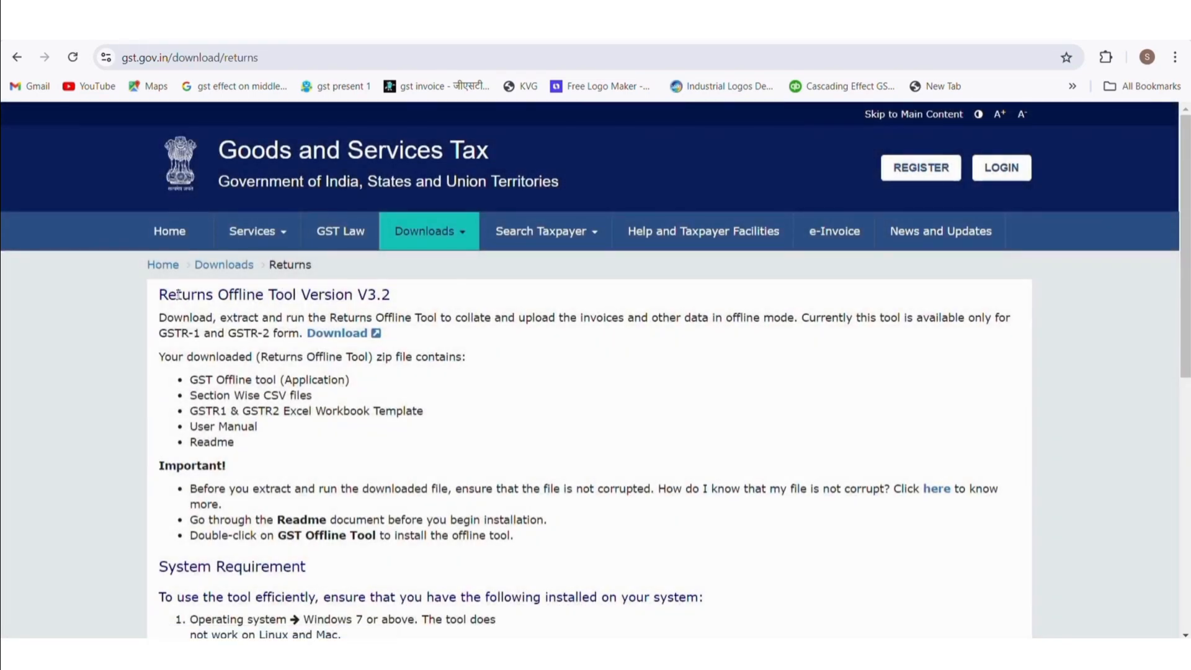
{"action": "left_click", "coordinate": [347, 338]}
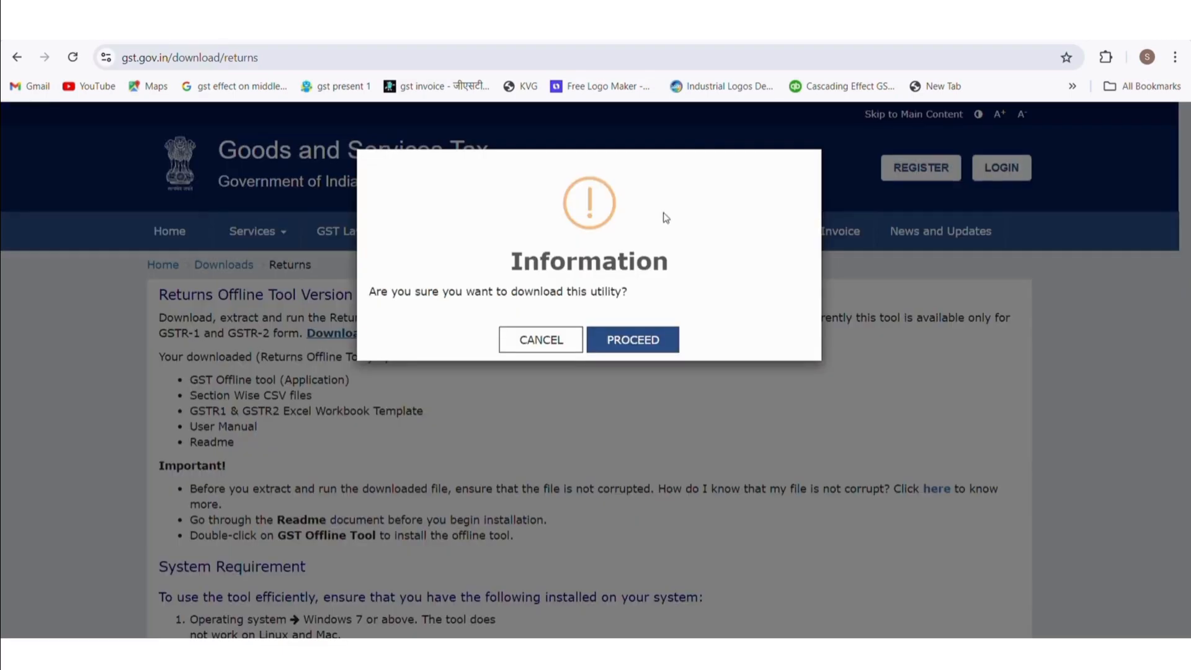
{"action": "left_click", "coordinate": [635, 336]}
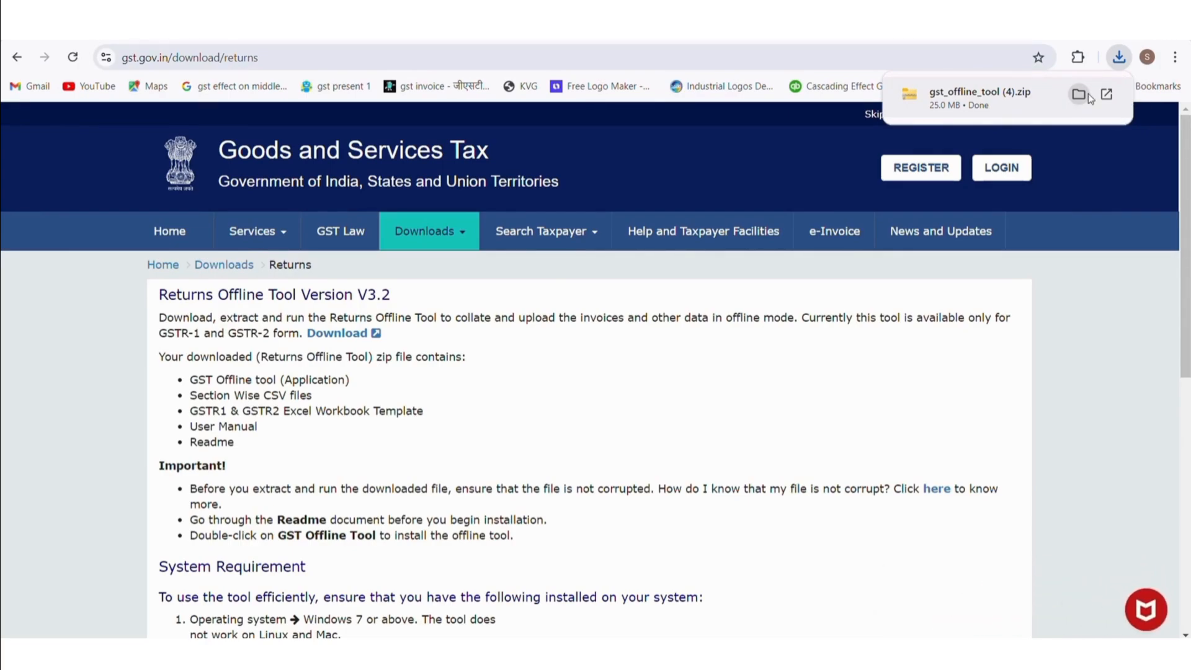
{"action": "left_click", "coordinate": [1066, 95]}
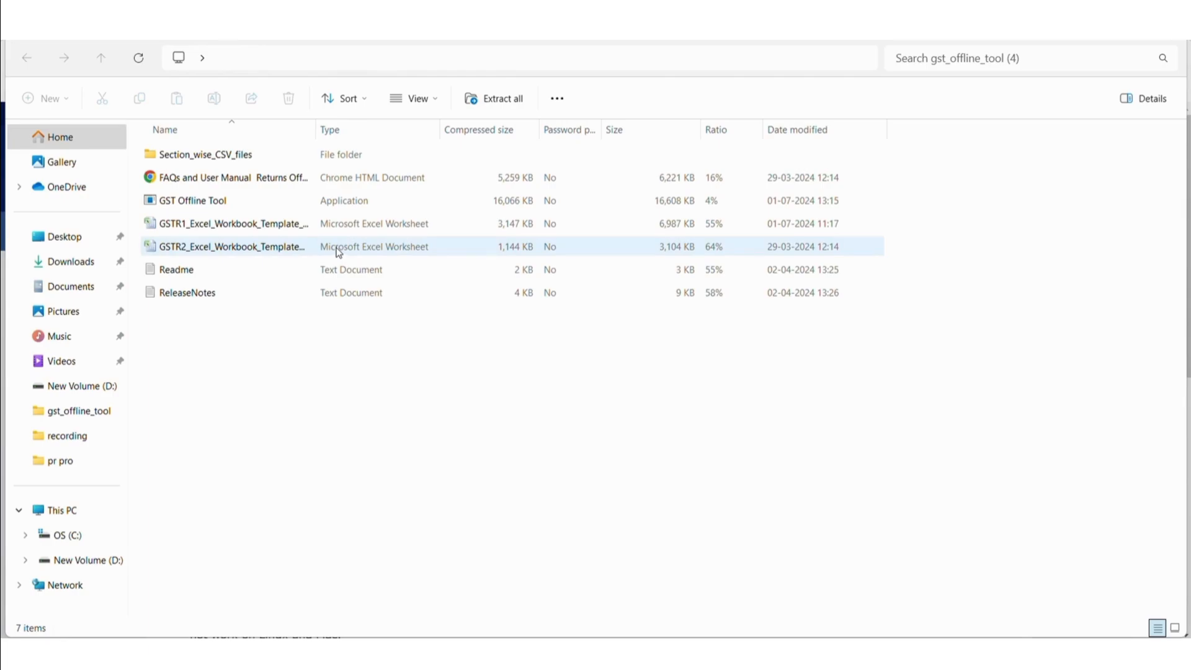
Look over the GST Offline Tool application and the GSTR1 Excel workbook template inside the zip archive.
{"action": "left_click", "coordinate": [325, 229]}
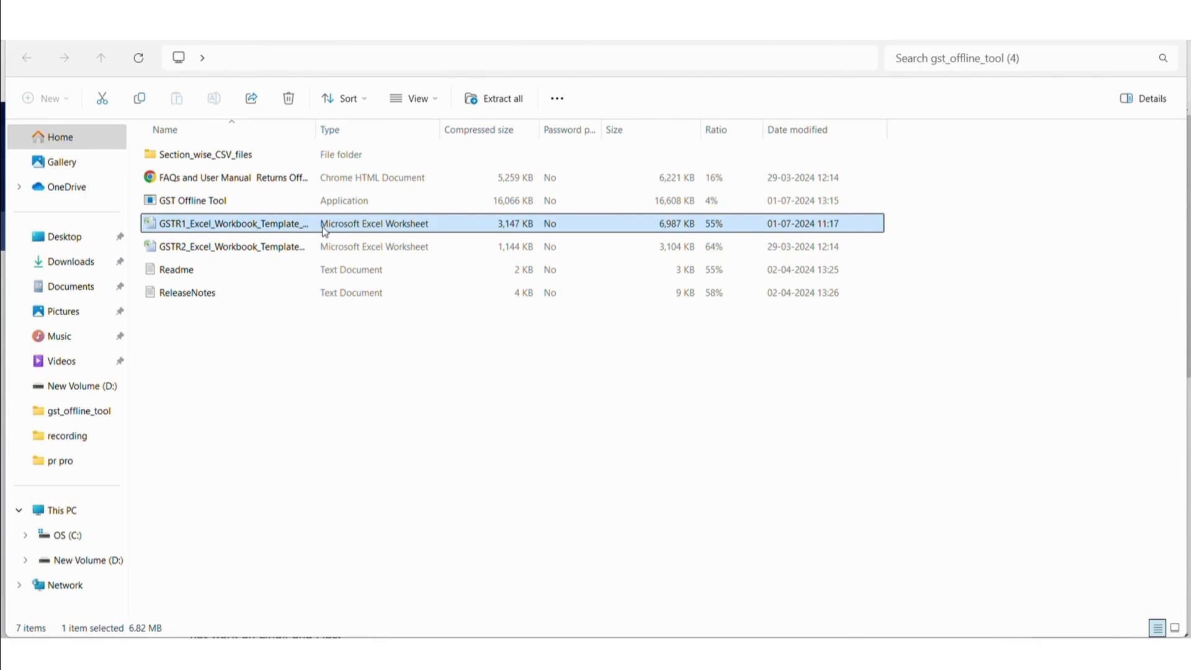
{"action": "left_click", "coordinate": [314, 203]}
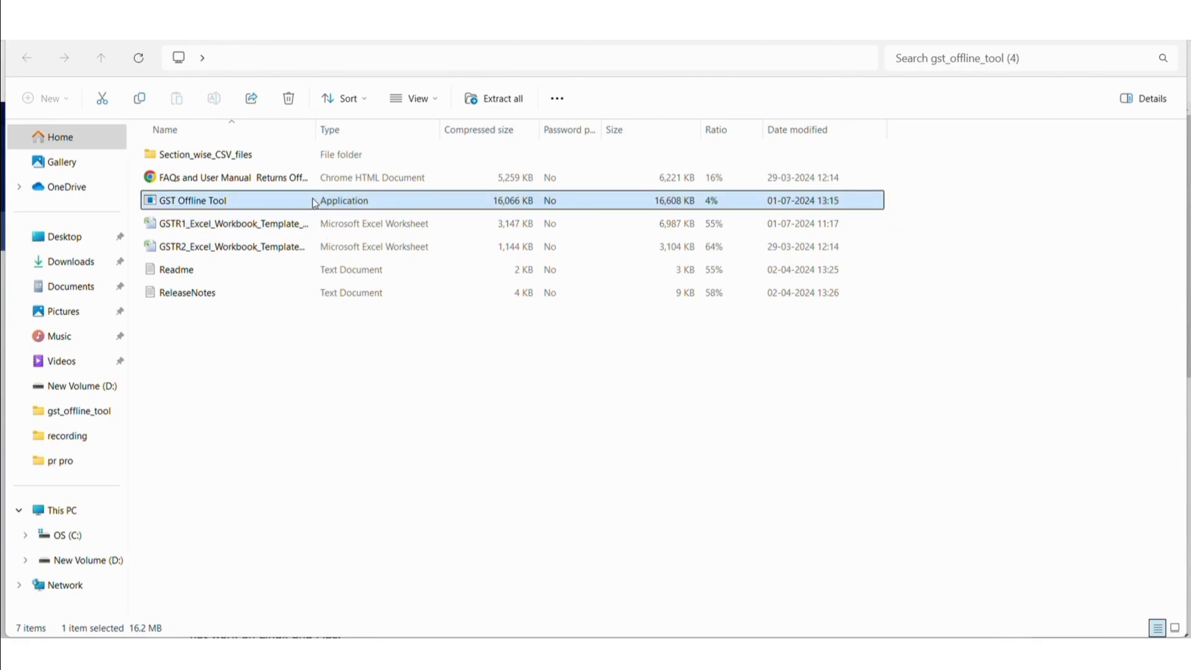
{"action": "left_click", "coordinate": [297, 231]}
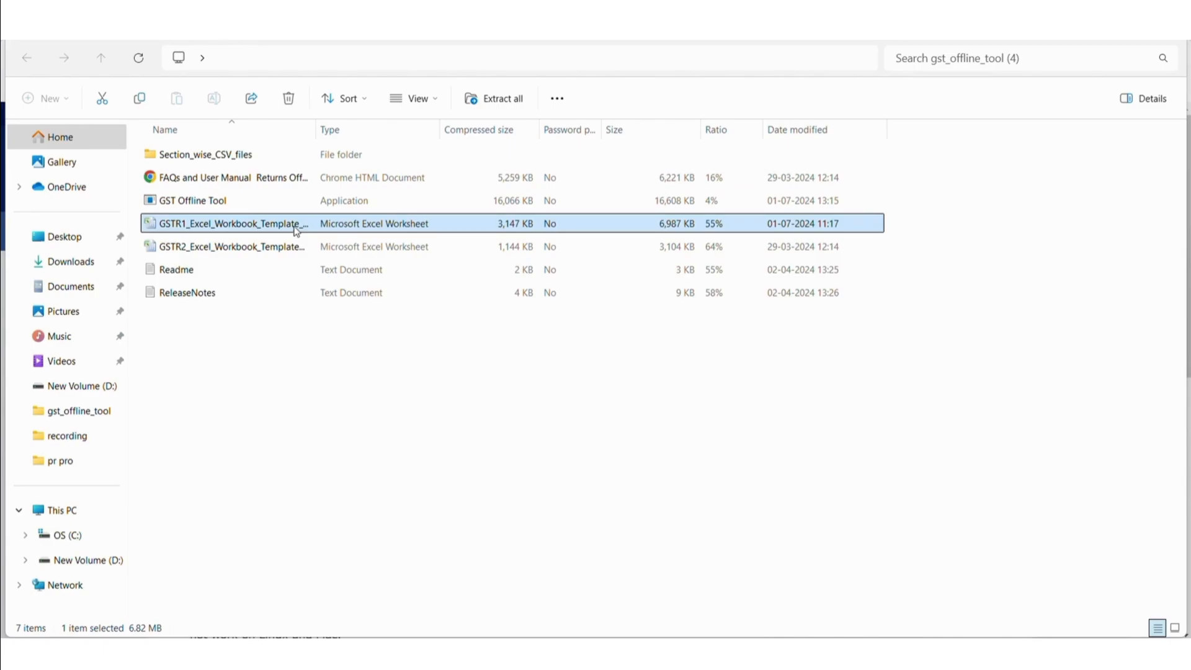
{"action": "left_click", "coordinate": [289, 203]}
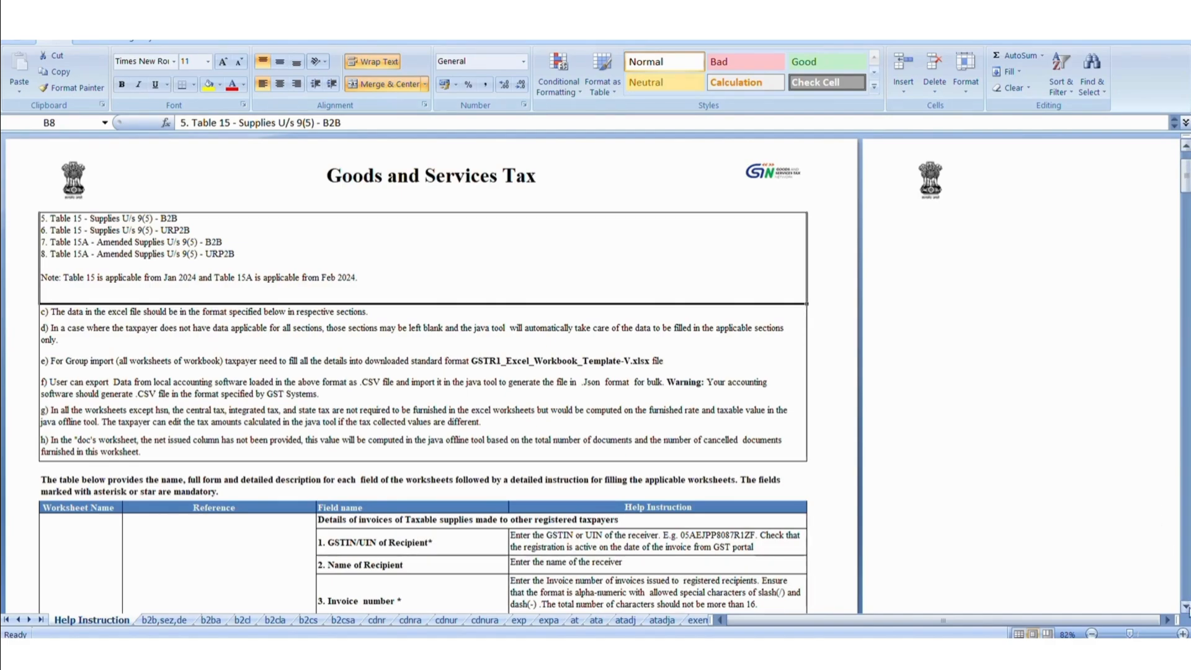
Read the invoice field instructions on the GSTR1 workbook's Help Instruction sheet and switch to the b2b,sez,de sheet.
{"action": "left_click", "coordinate": [1185, 601]}
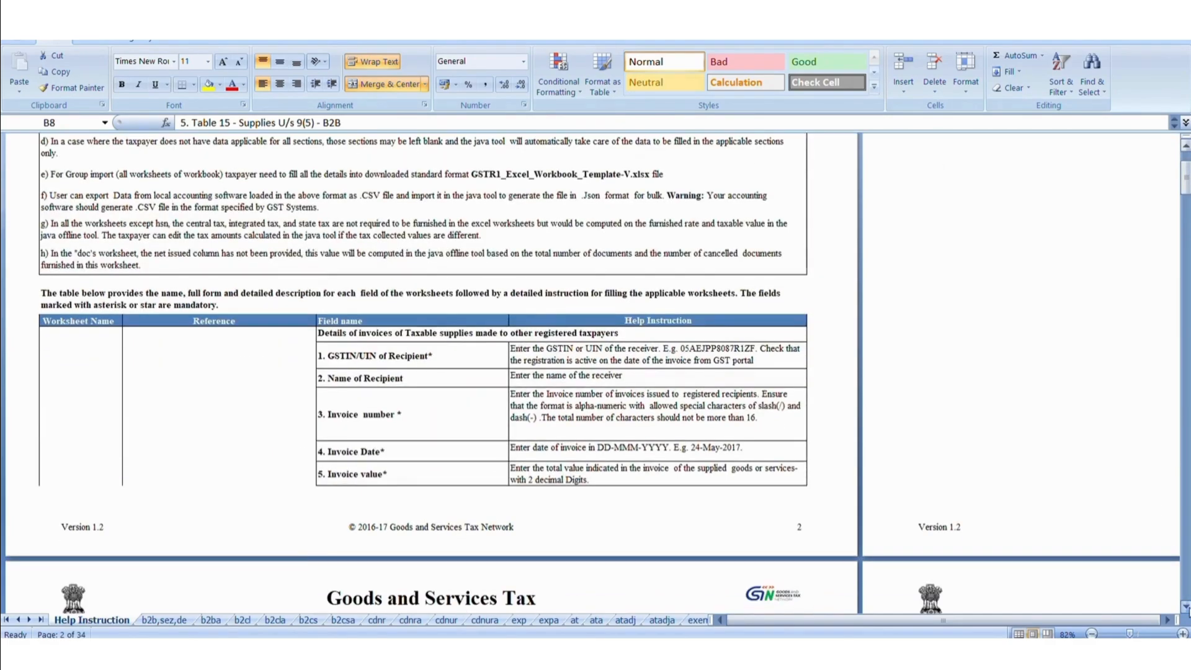
{"action": "left_click", "coordinate": [648, 448]}
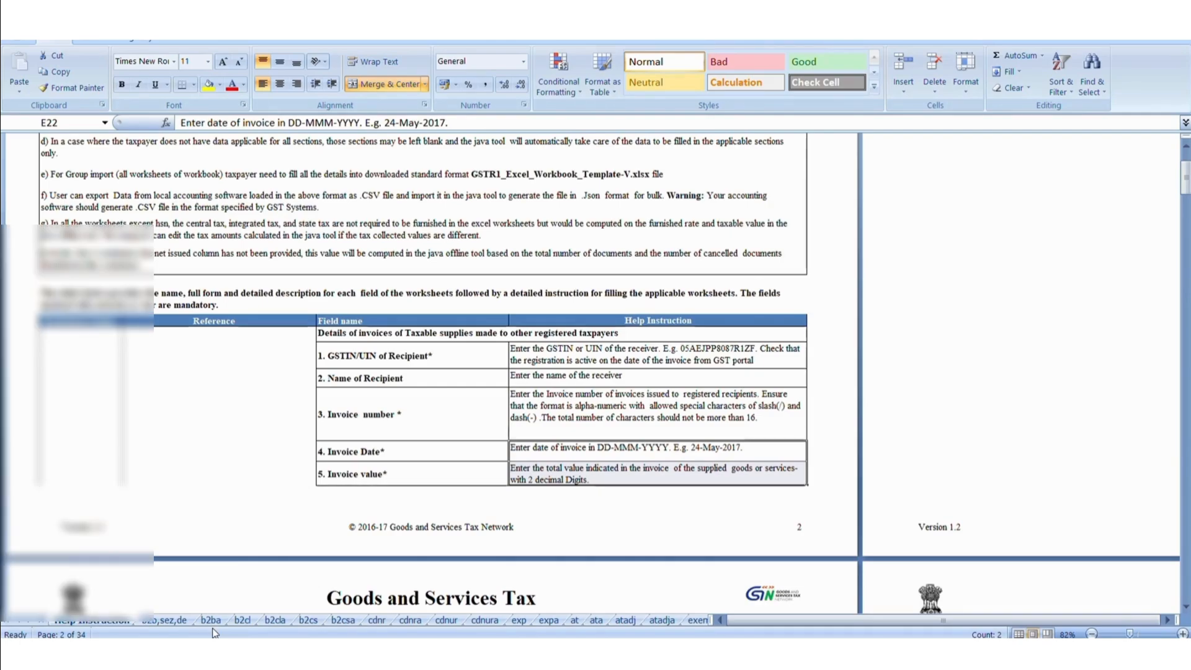
{"action": "left_click", "coordinate": [162, 620]}
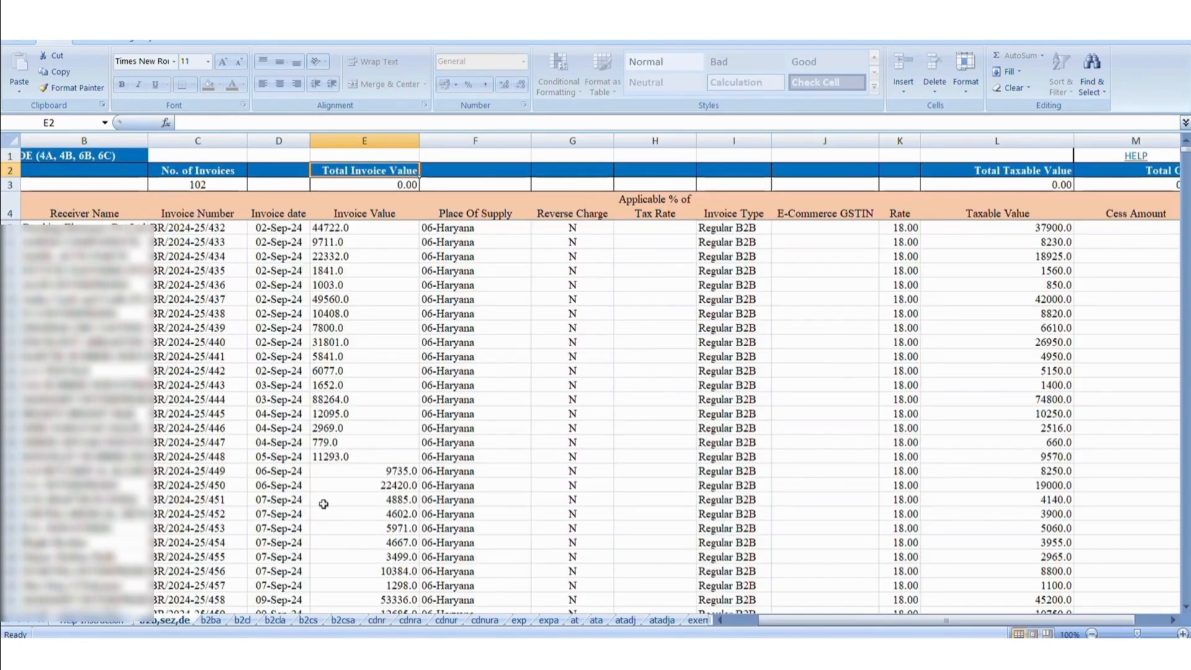
Examine the b2b,sez,de sheet's columns from Receiver Name, Invoice Number and Invoice date through Place Of Supply to Taxable Value.
{"action": "left_click", "coordinate": [83, 197]}
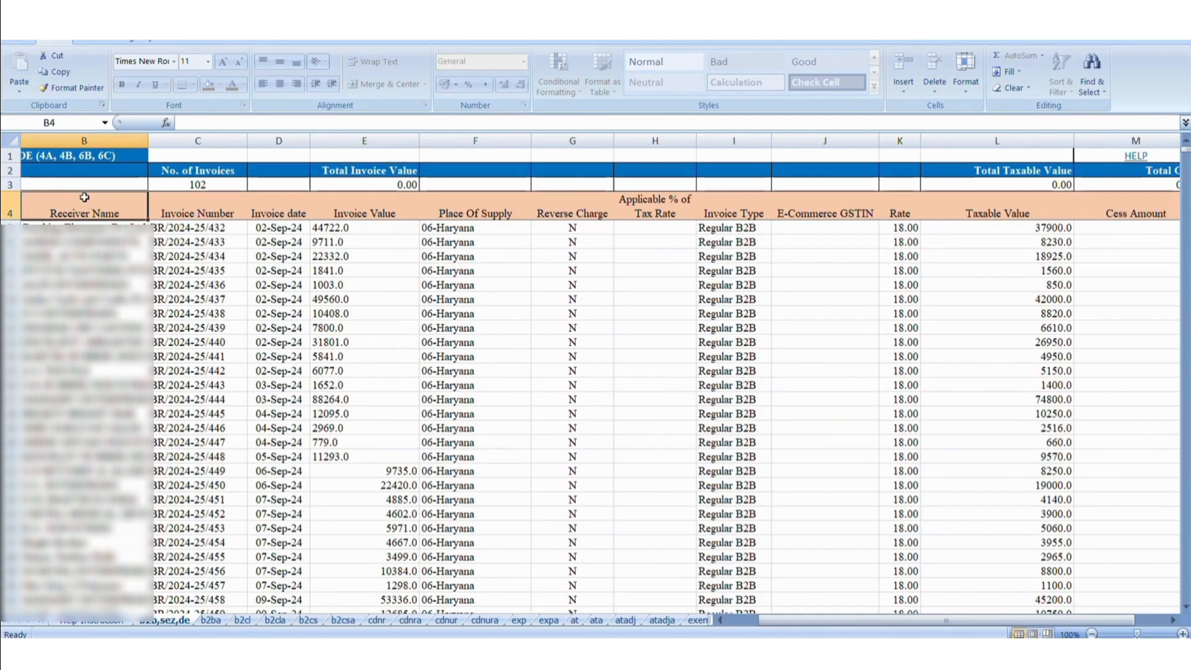
{"action": "left_click", "coordinate": [110, 229]}
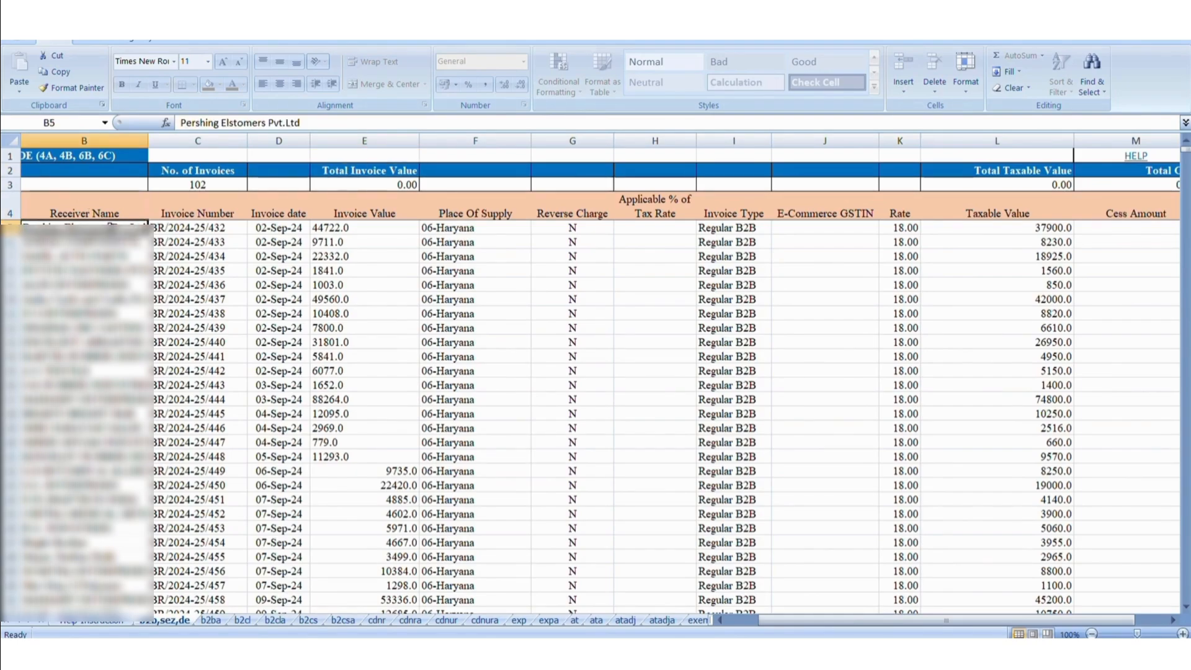
{"action": "left_click", "coordinate": [198, 211]}
{"action": "left_click", "coordinate": [291, 206]}
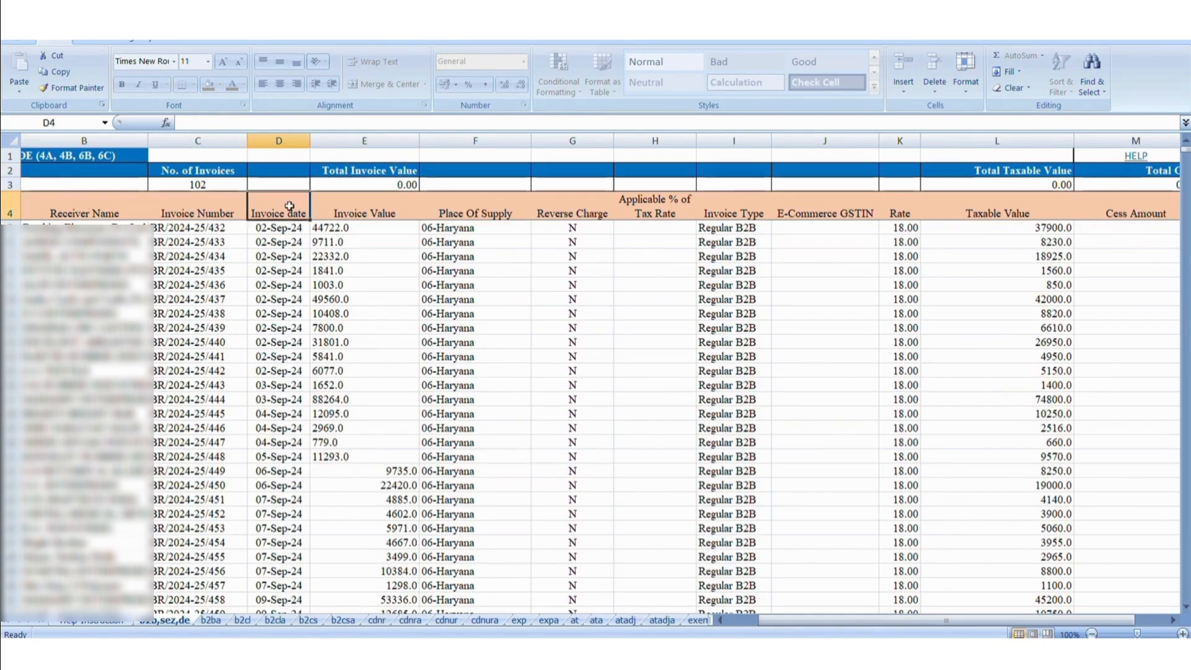
{"action": "left_click", "coordinate": [346, 204]}
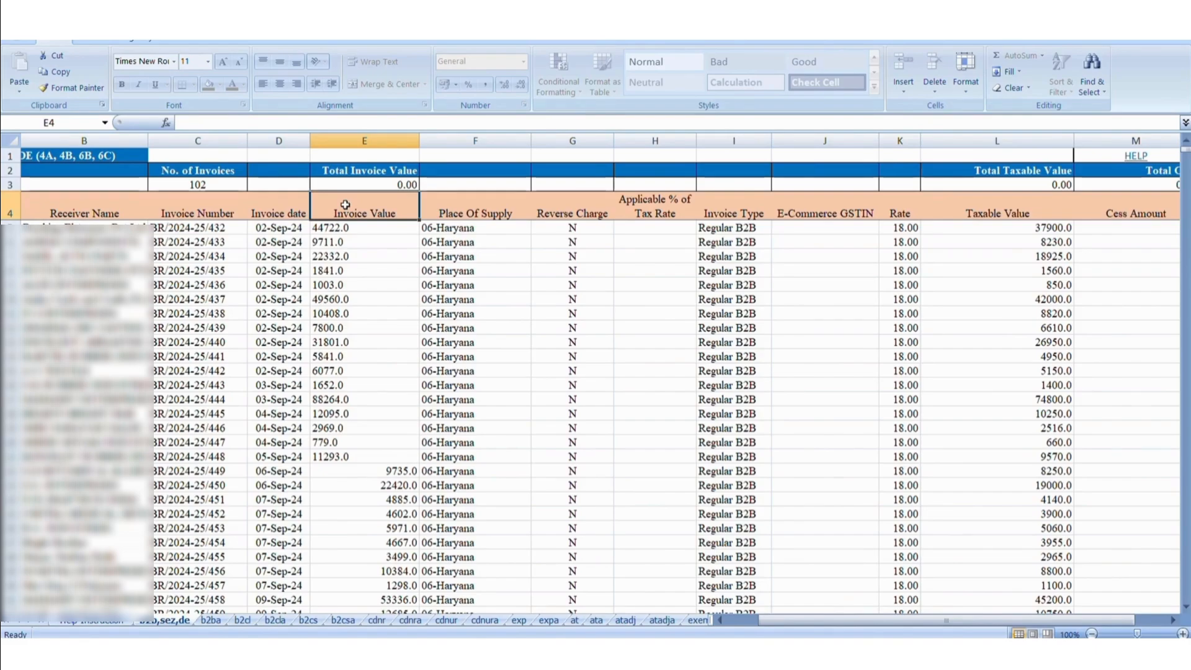
{"action": "left_click", "coordinate": [473, 214]}
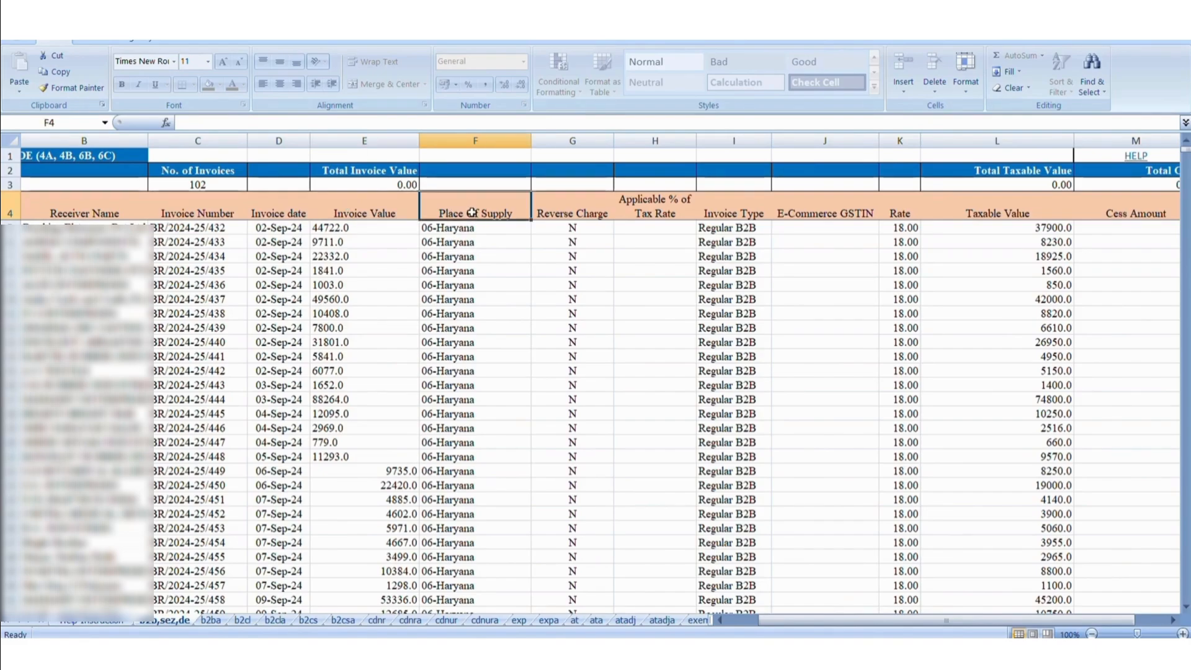
{"action": "key", "text": "Right"}
{"action": "key", "text": "Right"}
{"action": "key", "text": "Right"}
{"action": "key", "text": "Right"}
{"action": "key", "text": "Right"}
{"action": "key", "text": "Right"}
{"action": "key", "text": "Right"}
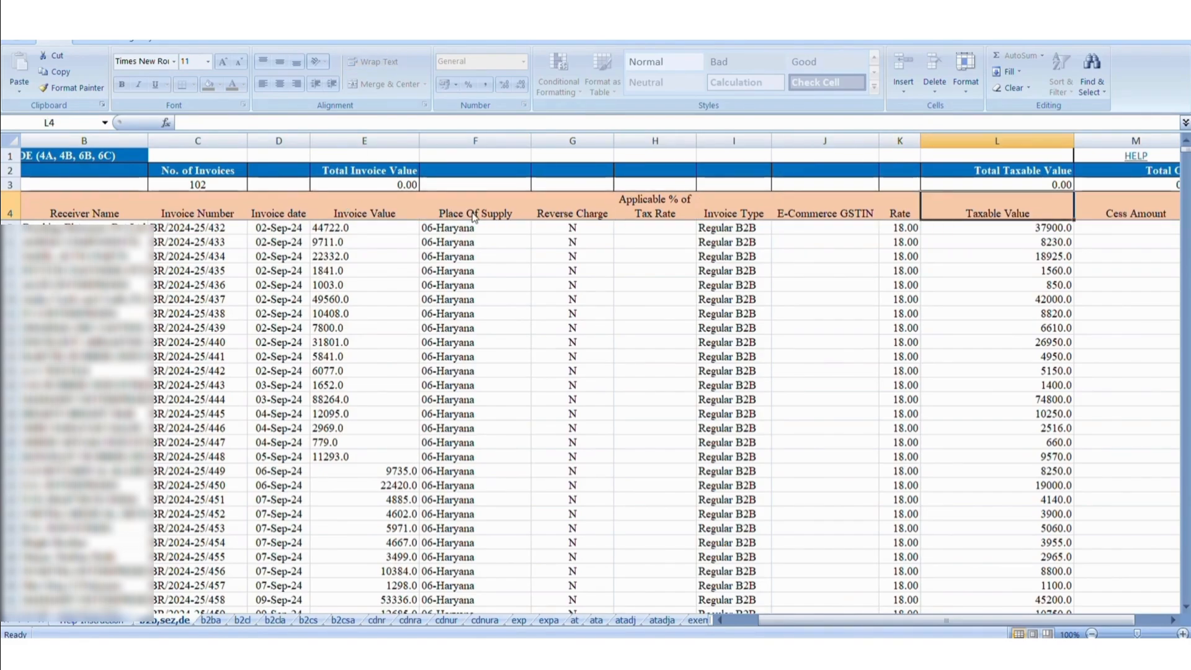
{"action": "key", "text": "Left"}
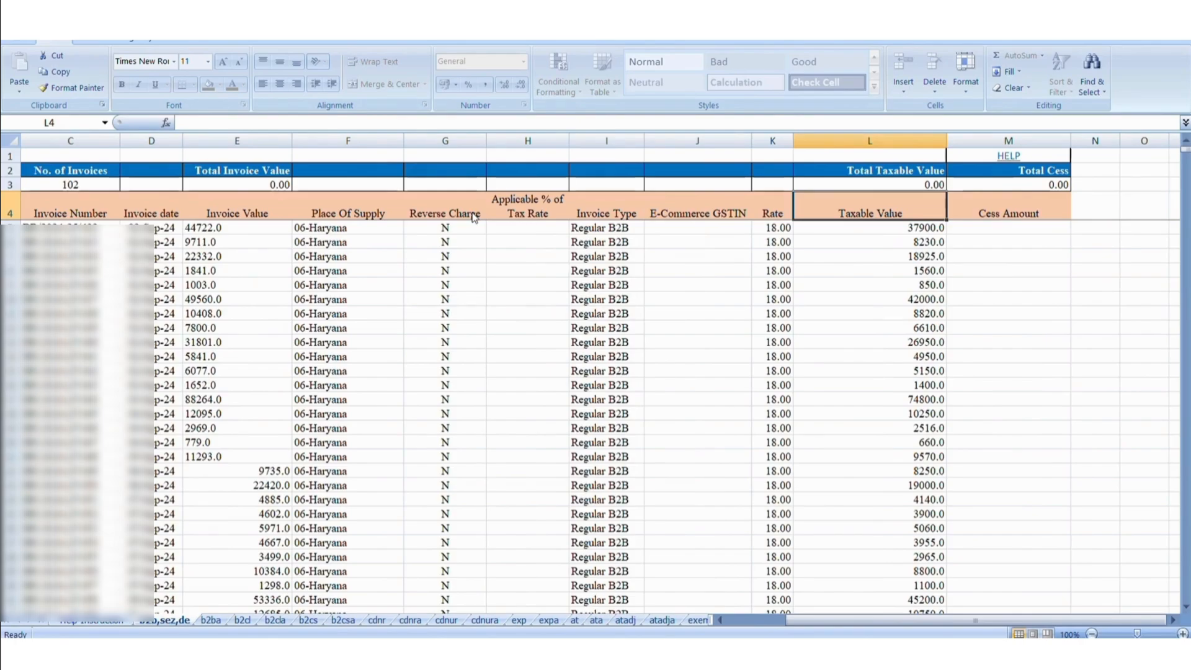
{"action": "key", "text": "Home"}
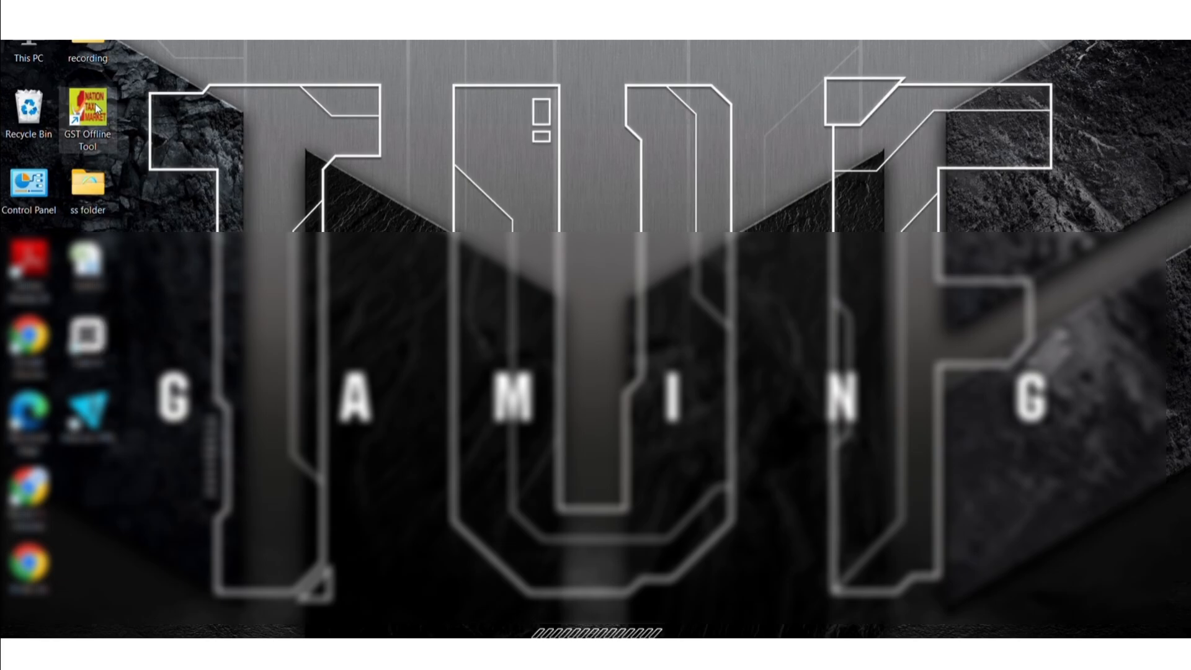
Launch the GST Offline Tool from the desktop and start a new upload of invoice data for a return.
{"action": "double_click", "coordinate": [96, 109]}
{"action": "double_click", "coordinate": [104, 113]}
{"action": "double_click", "coordinate": [93, 117]}
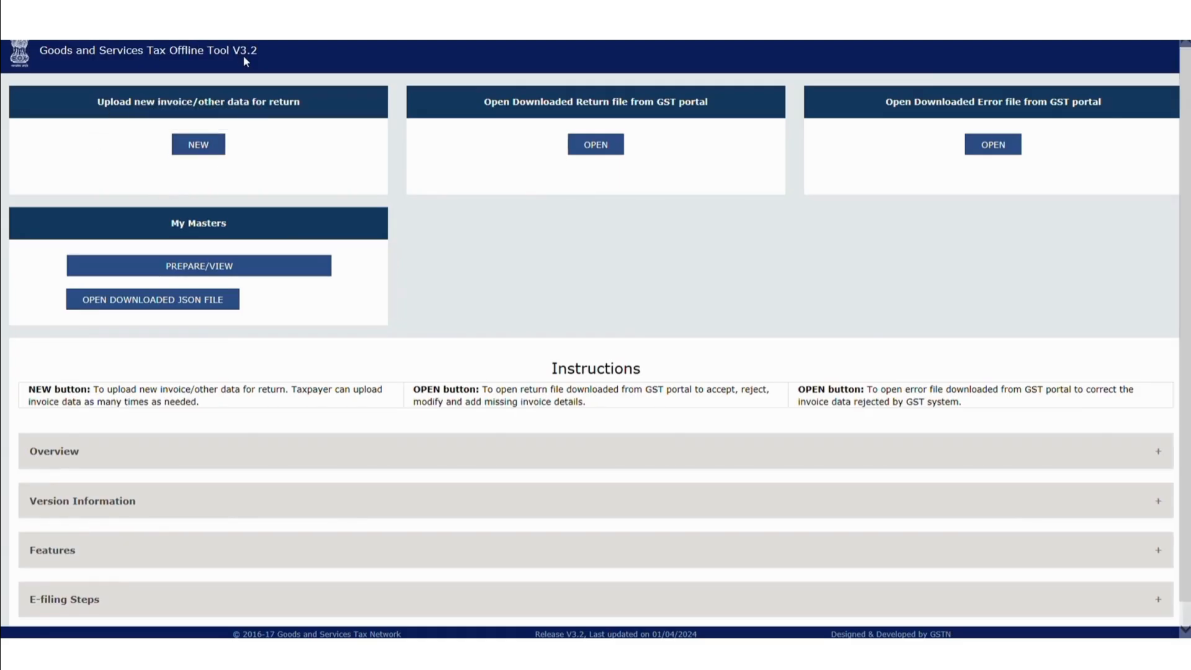
{"action": "left_click", "coordinate": [198, 145]}
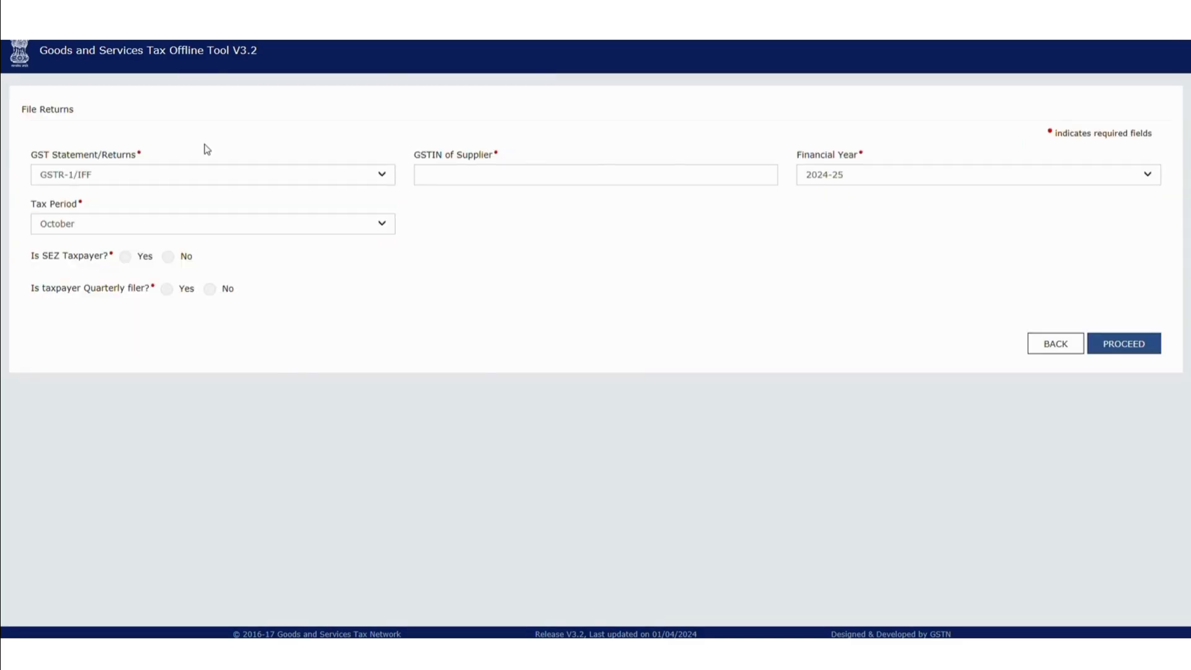
Paste the supplier's GSTIN into the File Returns form and choose October as the tax period.
{"action": "left_click", "coordinate": [438, 176]}
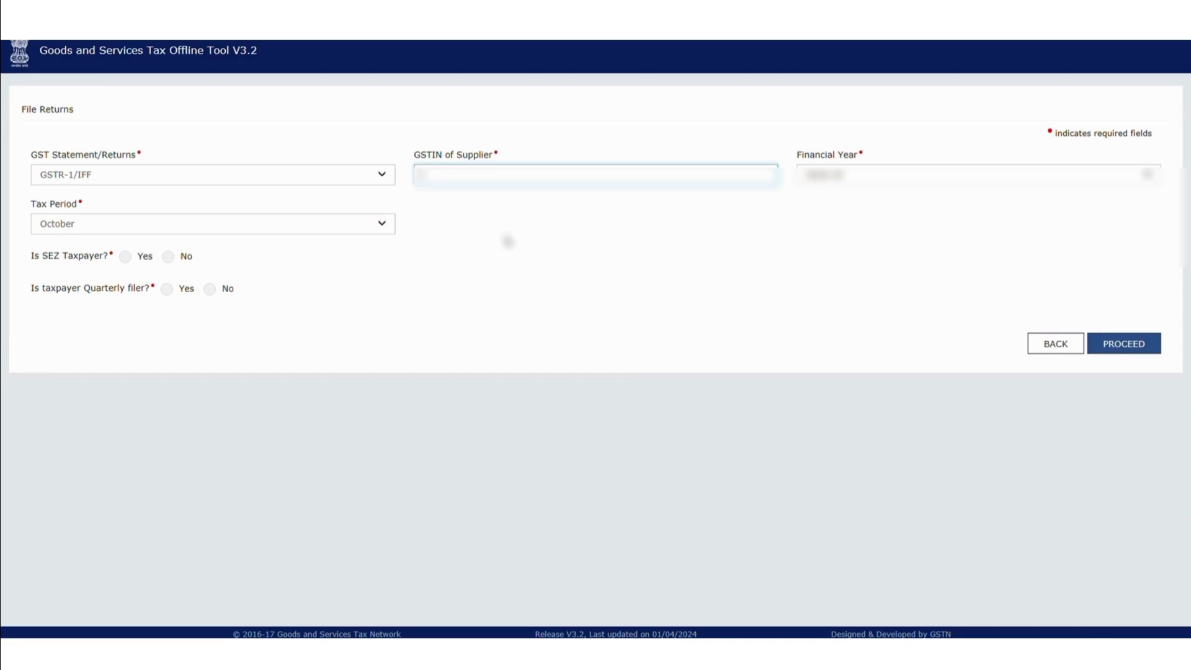
{"action": "key", "text": "ctrl+v"}
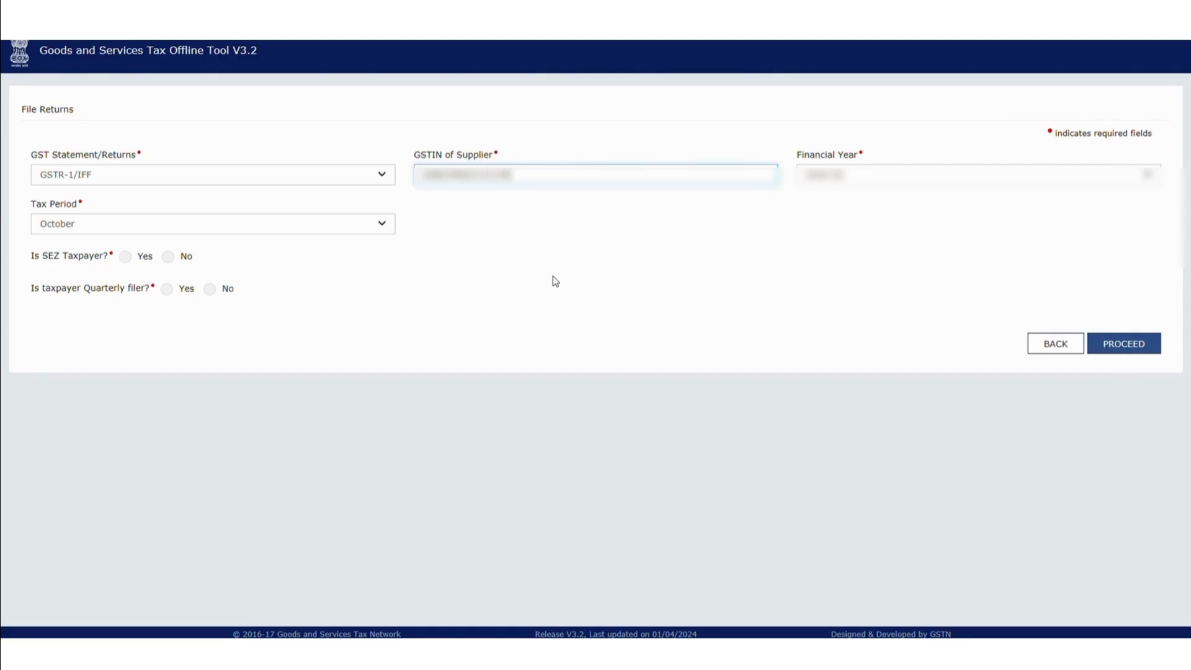
{"action": "left_click", "coordinate": [353, 229]}
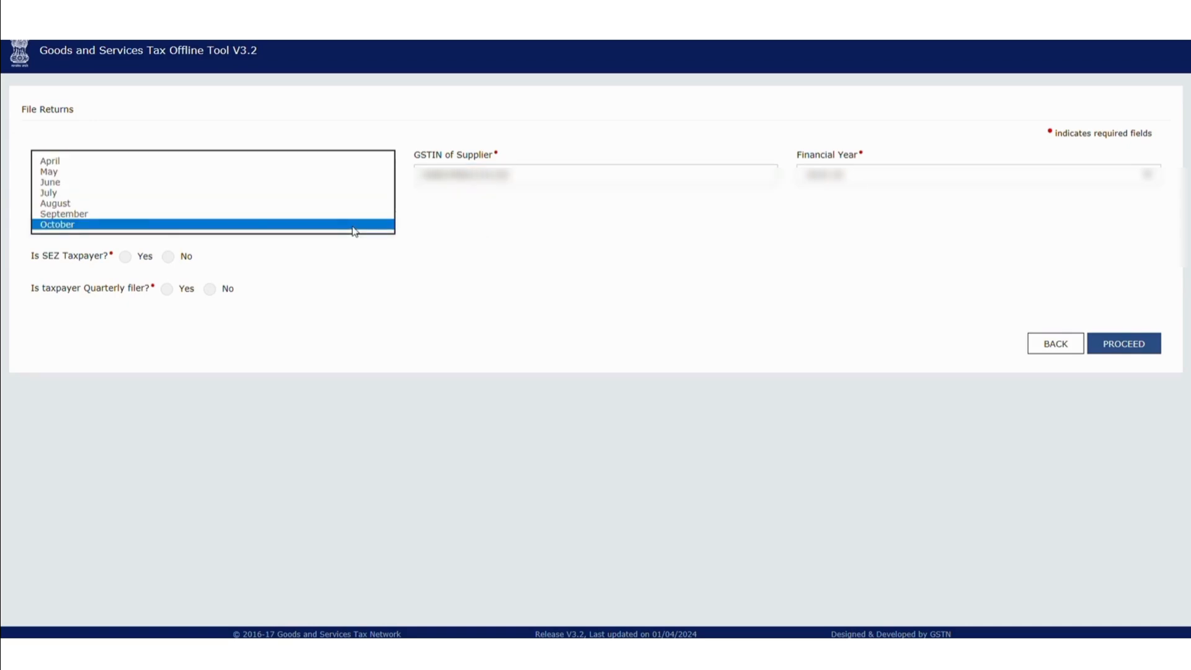
{"action": "left_click", "coordinate": [354, 227]}
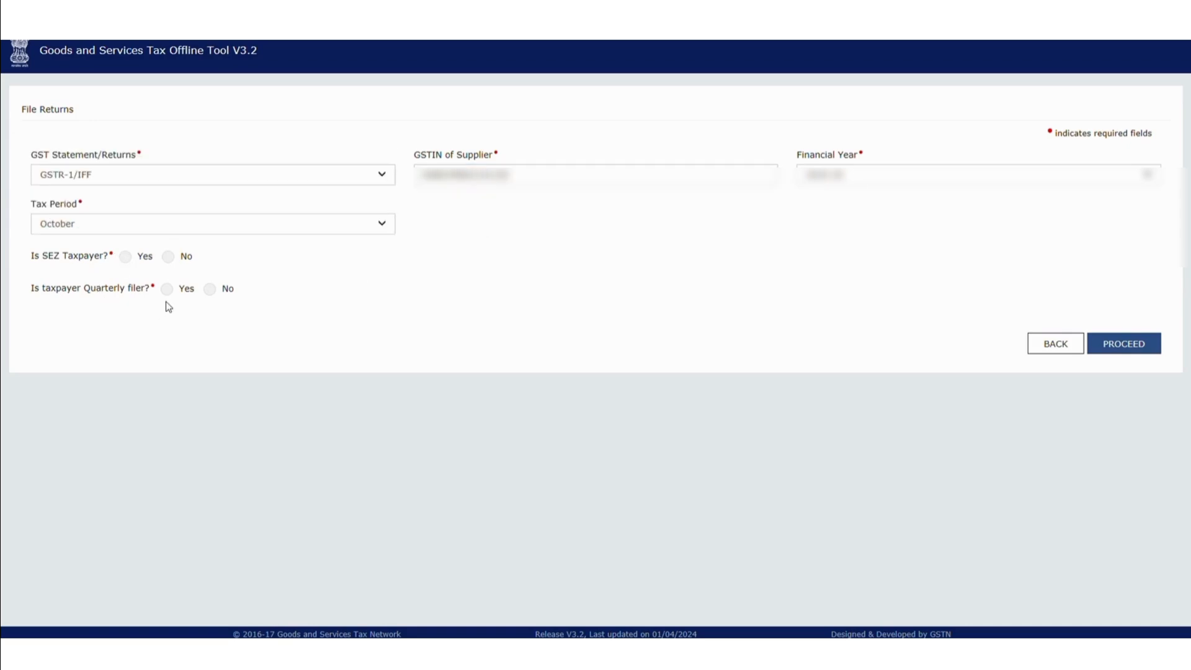
Answer No for SEZ taxpayer, quarterly filer and aggregate turnover greater than 5CR, and proceed with the return details confirmed.
{"action": "left_click", "coordinate": [169, 257]}
{"action": "left_click", "coordinate": [212, 290]}
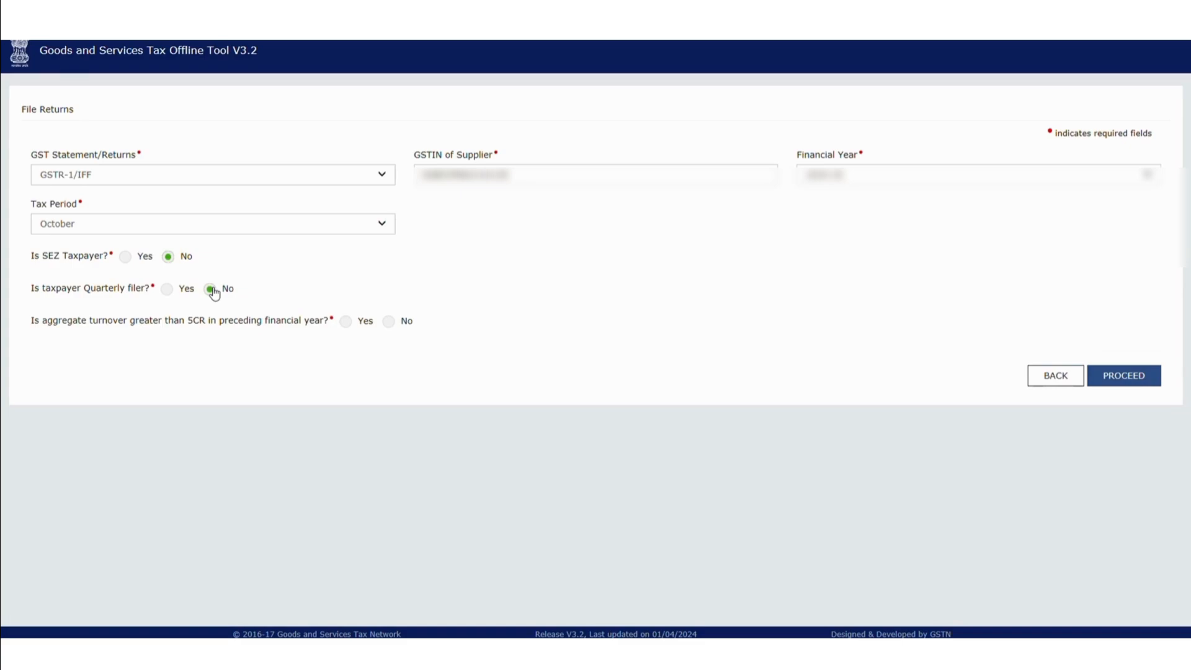
{"action": "left_click", "coordinate": [387, 322]}
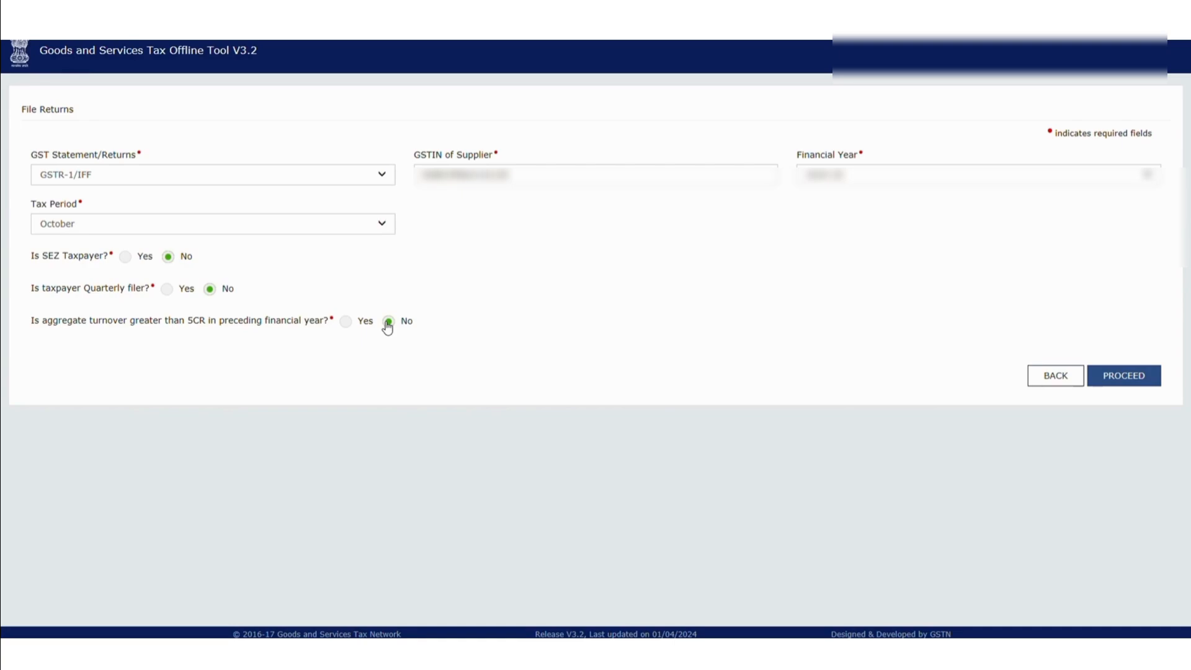
{"action": "left_click", "coordinate": [1135, 375]}
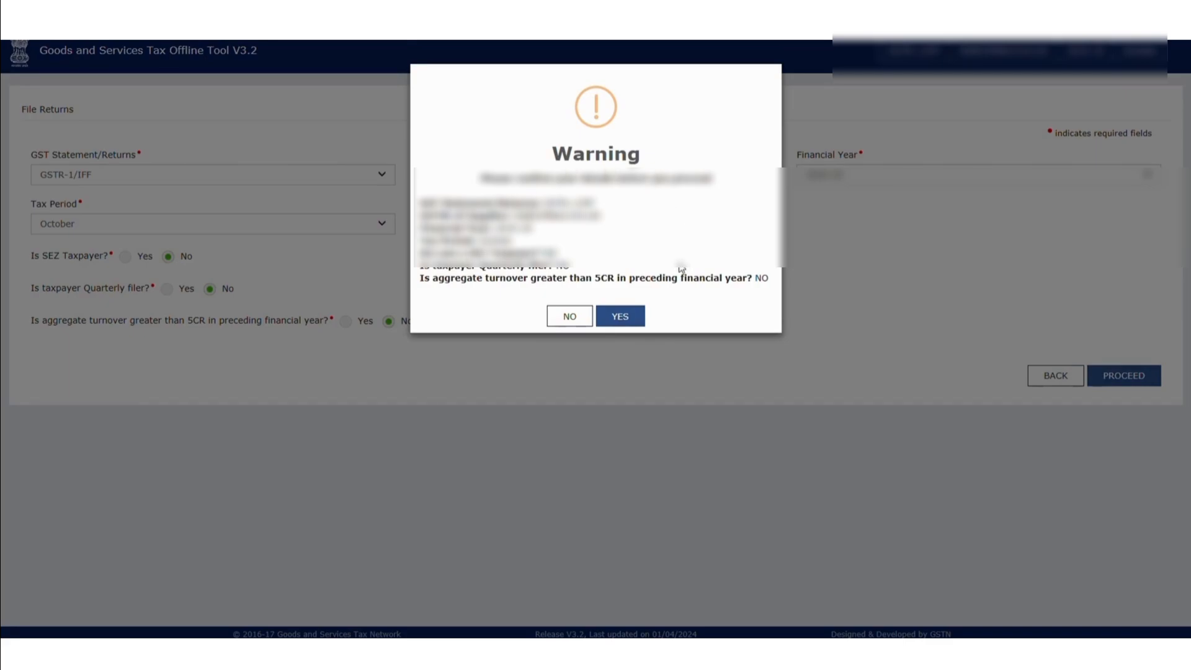
{"action": "left_click", "coordinate": [620, 317]}
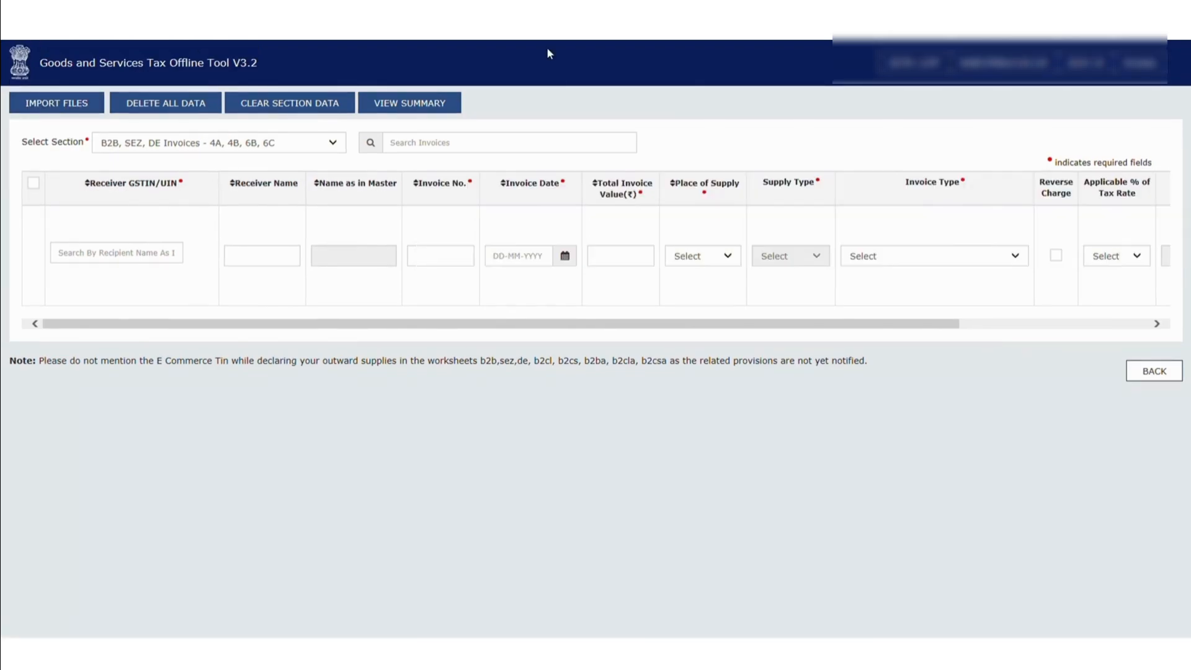
Import all return sections at once from the Excel file GSTR1_Excel_Workbook_Template_V2.0 and agree to save the data.
{"action": "left_click", "coordinate": [51, 108]}
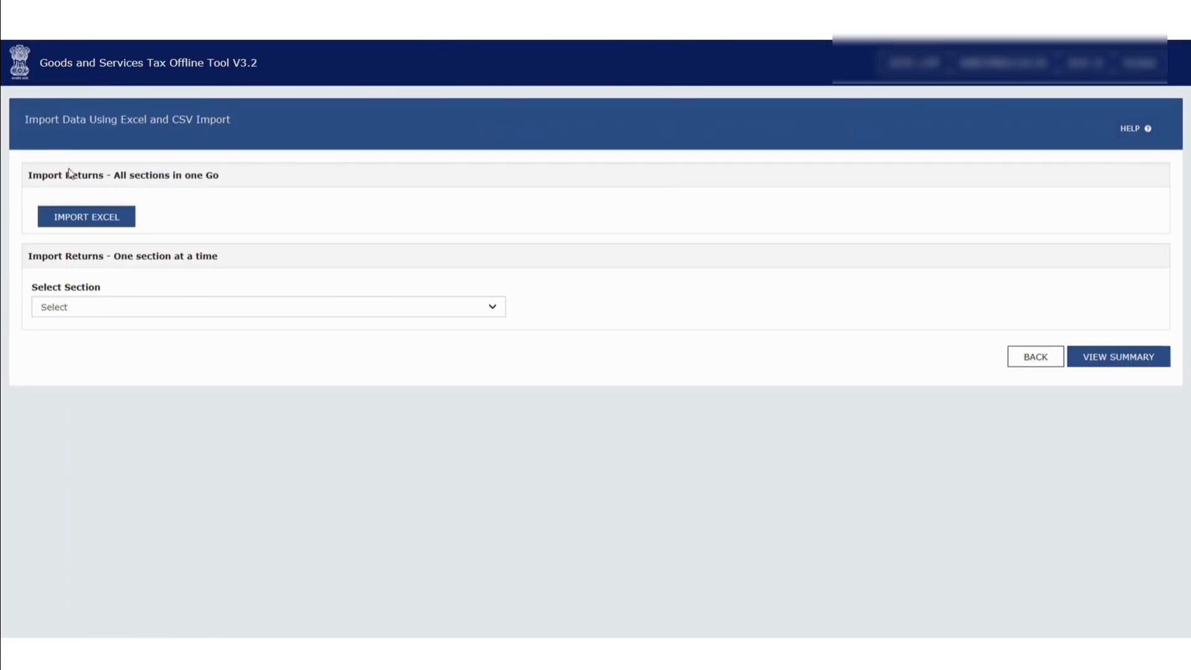
{"action": "left_click", "coordinate": [86, 219]}
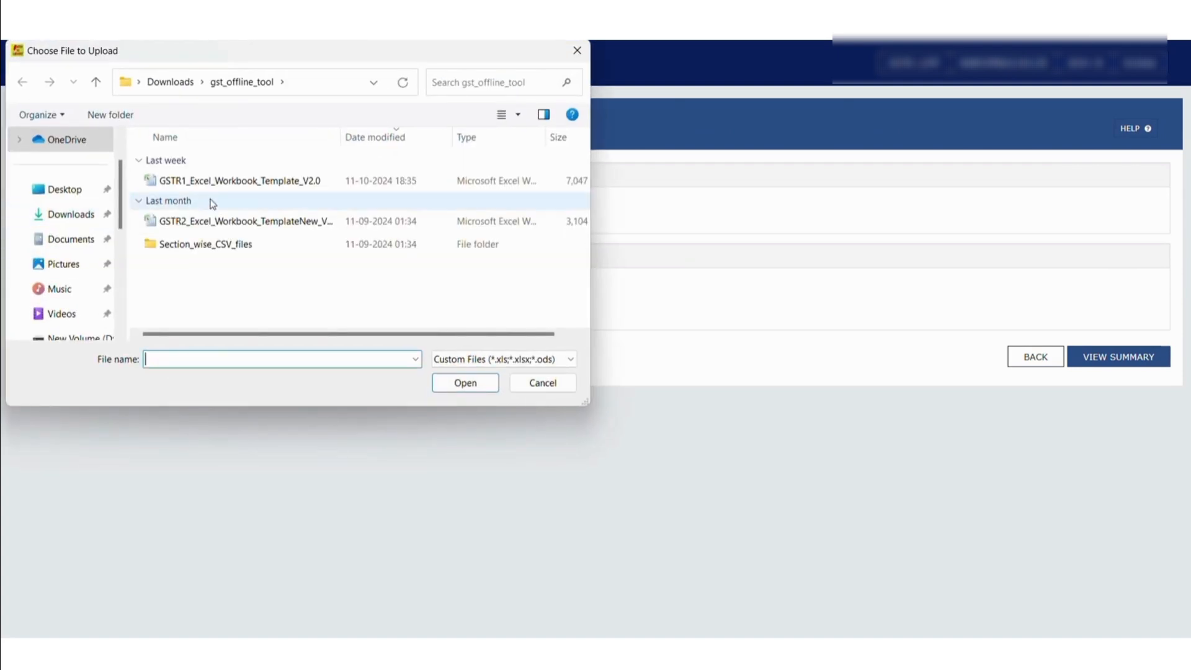
{"action": "left_click", "coordinate": [236, 188]}
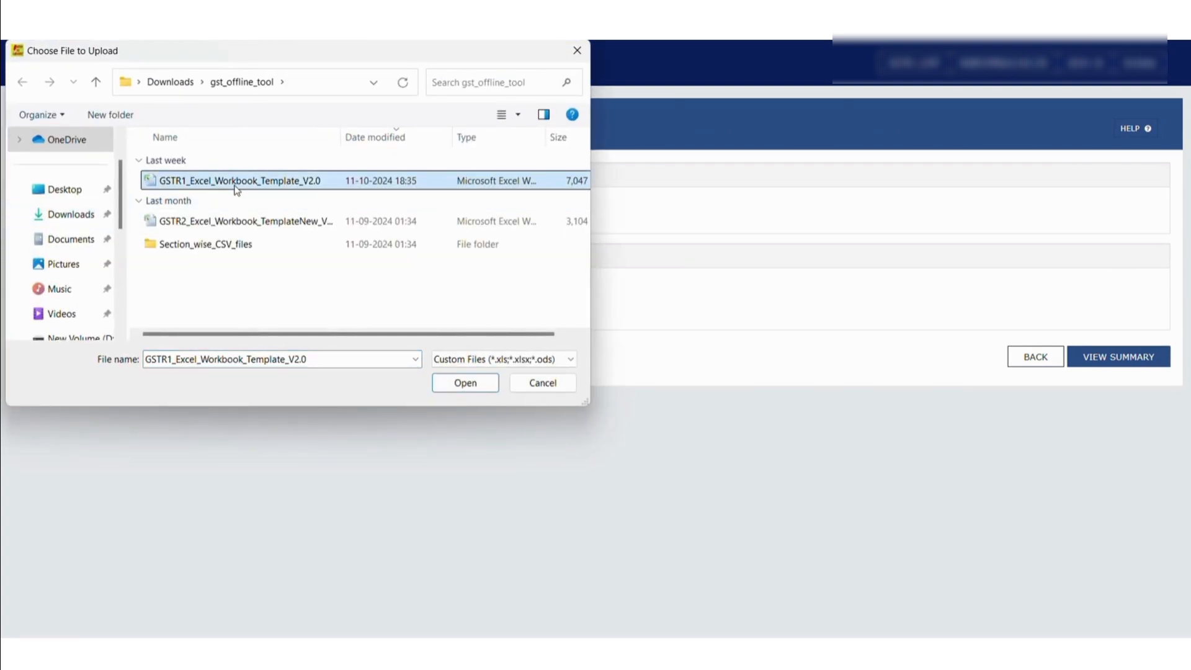
{"action": "left_click", "coordinate": [465, 383]}
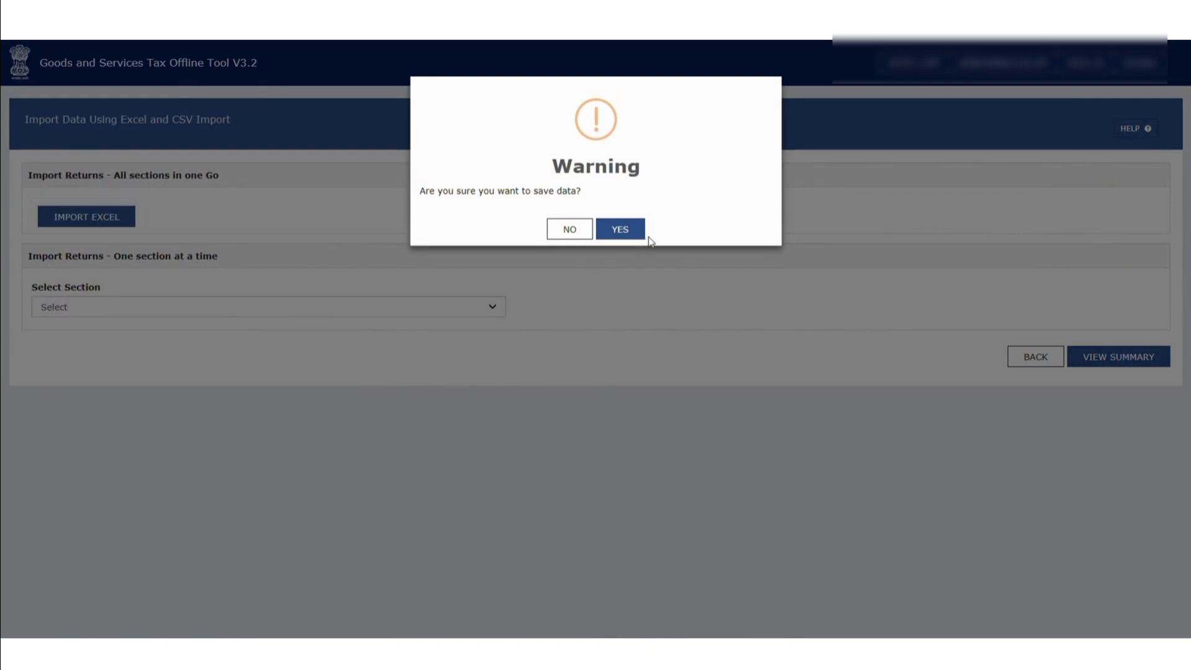
{"action": "left_click", "coordinate": [627, 232]}
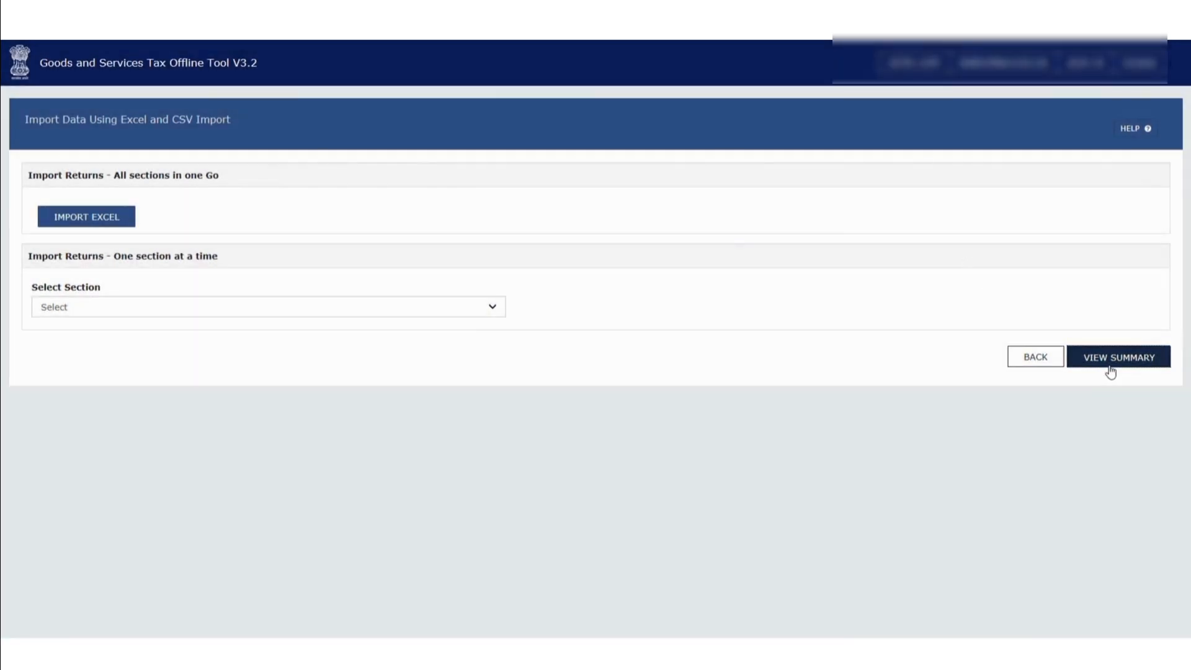
View the import summary, generate the GSTR-1 return file and save the JSON in the Downloads folder under its suggested name.
{"action": "left_click", "coordinate": [1110, 363]}
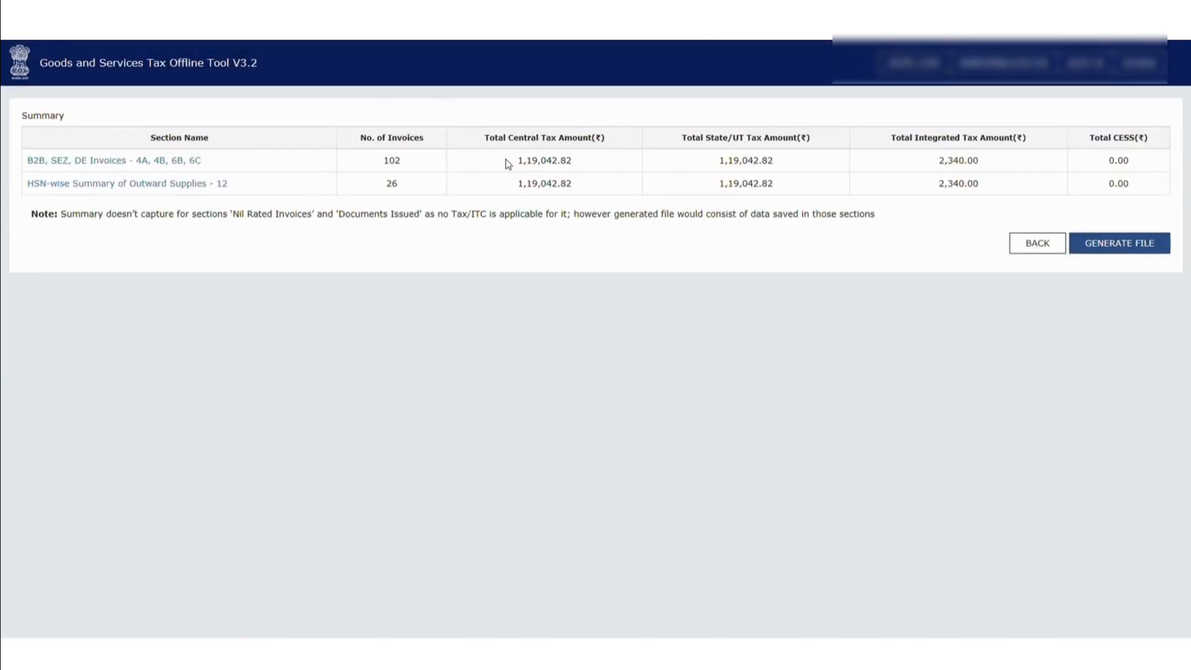
{"action": "left_click", "coordinate": [1130, 252]}
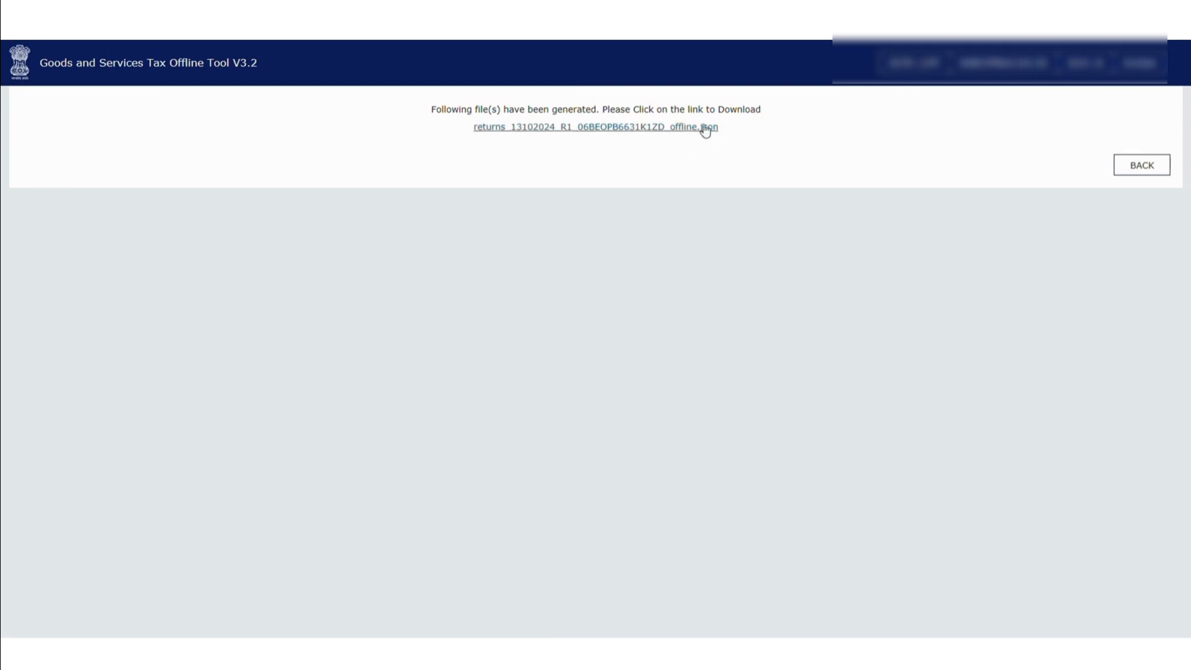
{"action": "left_click", "coordinate": [642, 127]}
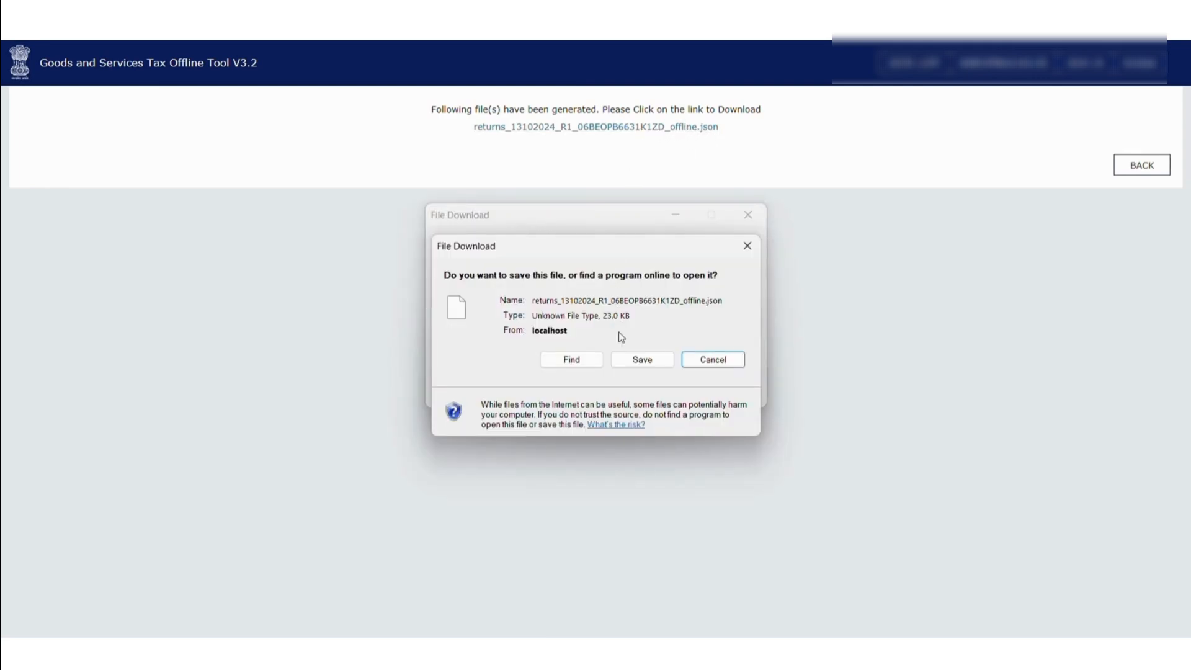
{"action": "left_click", "coordinate": [630, 359]}
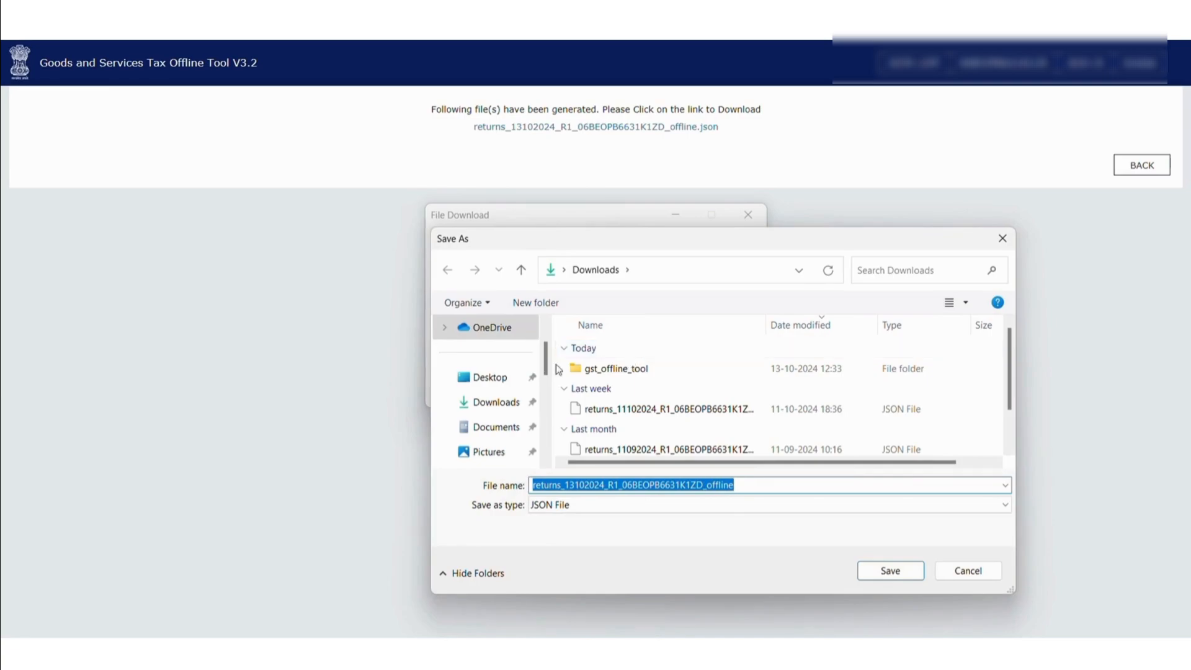
{"action": "left_click", "coordinate": [494, 402]}
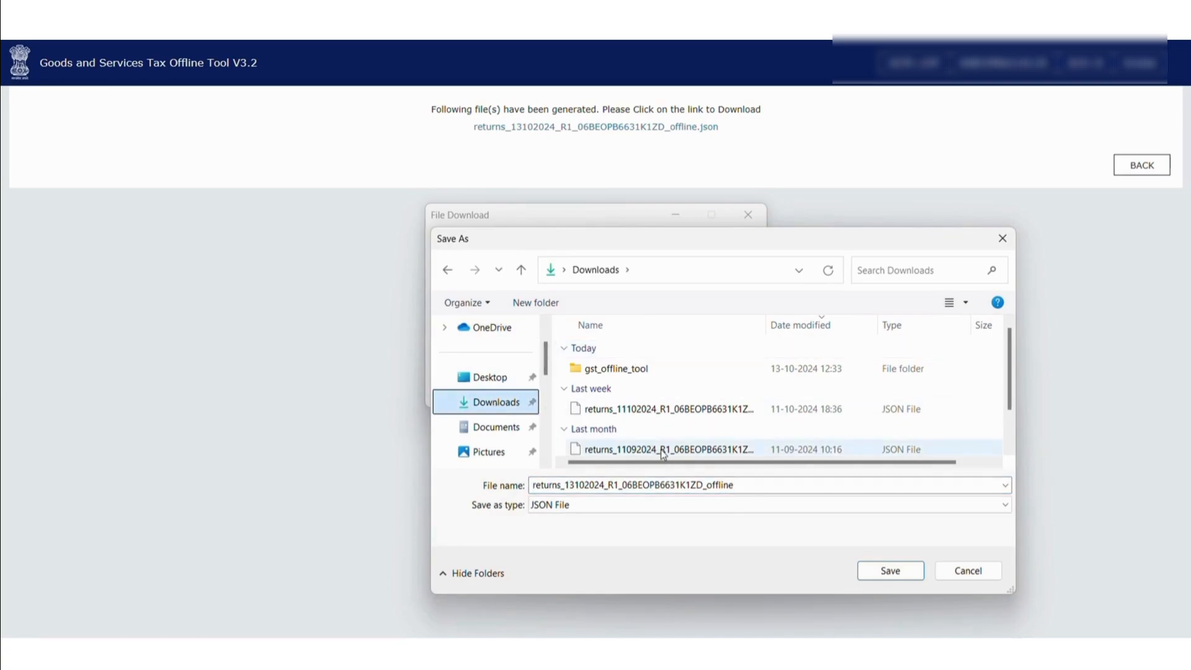
{"action": "left_click", "coordinate": [878, 573]}
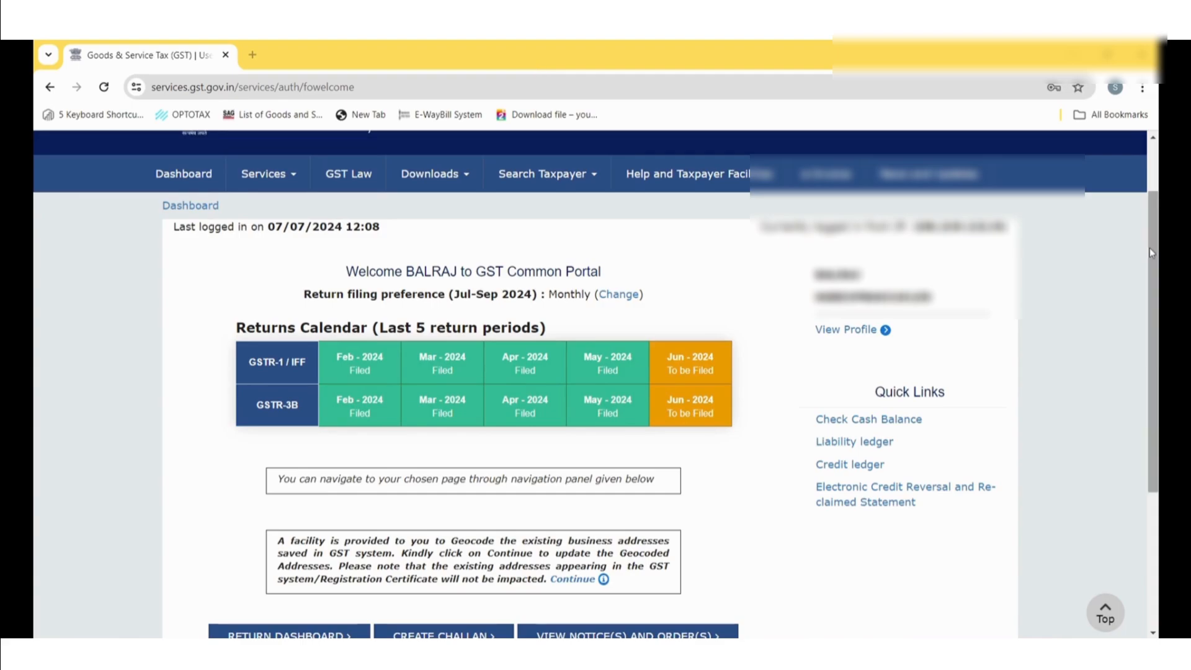
On the GST portal, open the return dashboard and search for 2024-25 returns of Quarter 1 (Apr - Jun), period June.
{"action": "left_click_drag", "start_coordinate": [1152, 251], "coordinate": [1157, 280]}
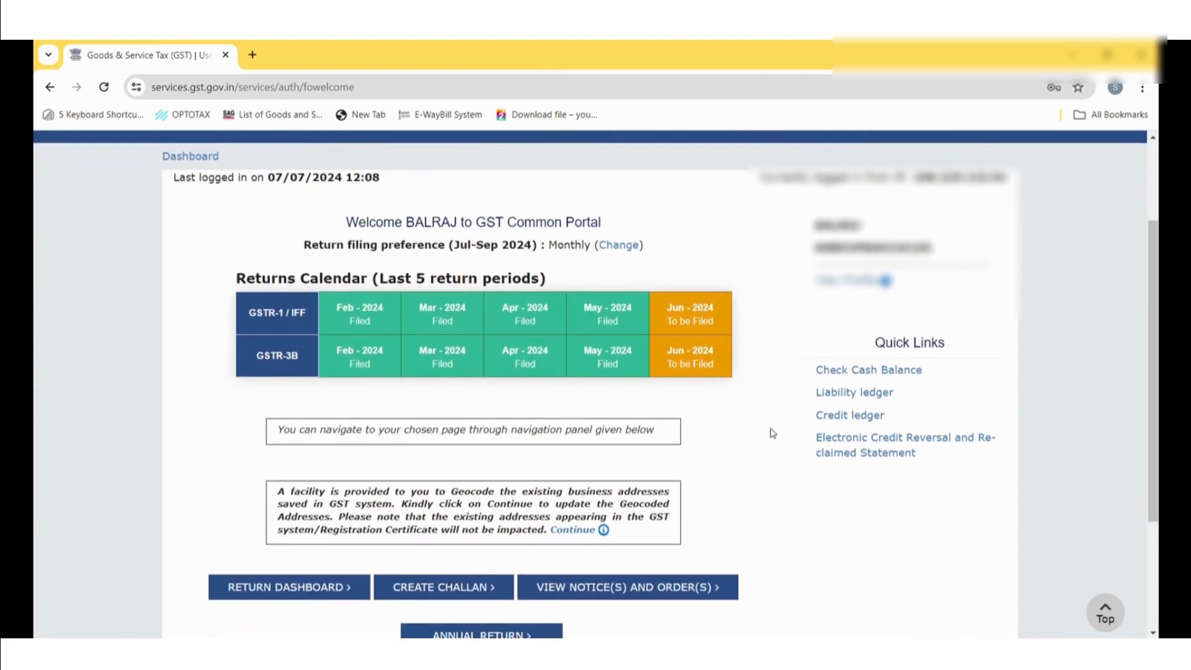
{"action": "left_click", "coordinate": [321, 598]}
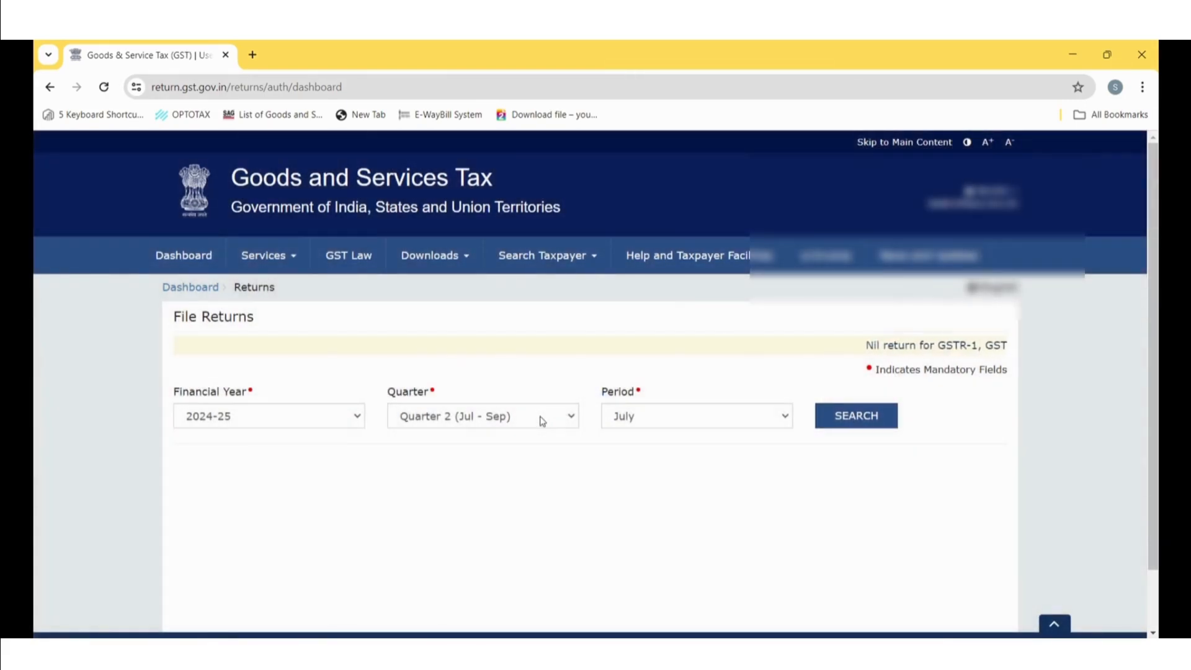
{"action": "left_click", "coordinate": [541, 418]}
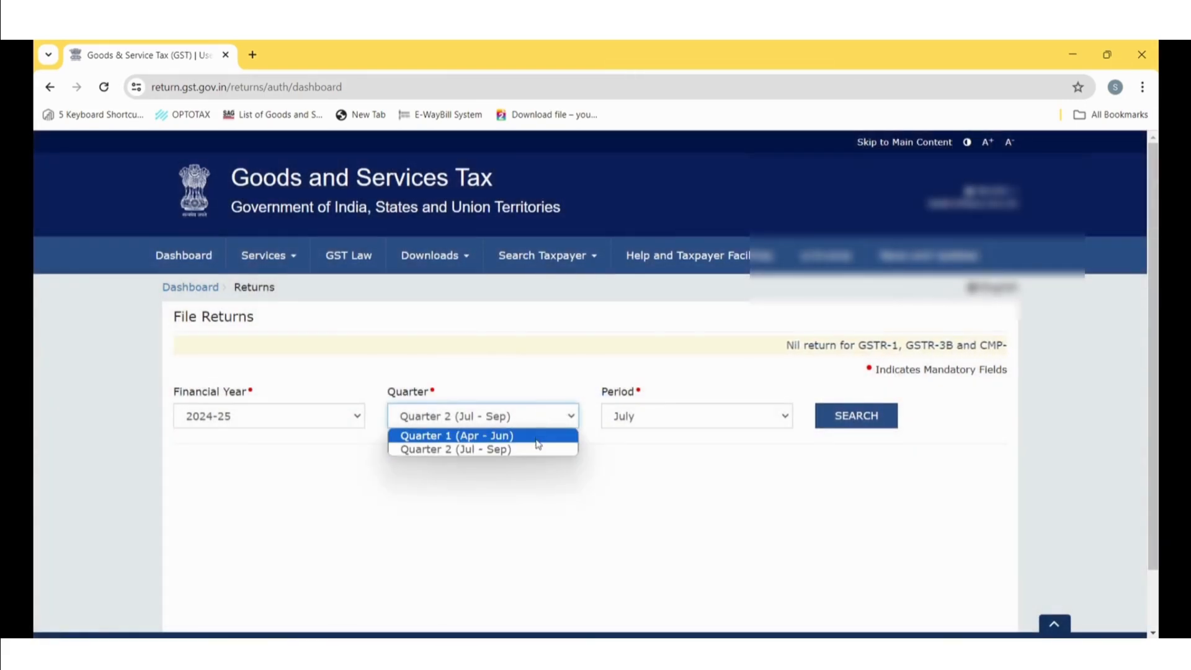
{"action": "left_click", "coordinate": [537, 436]}
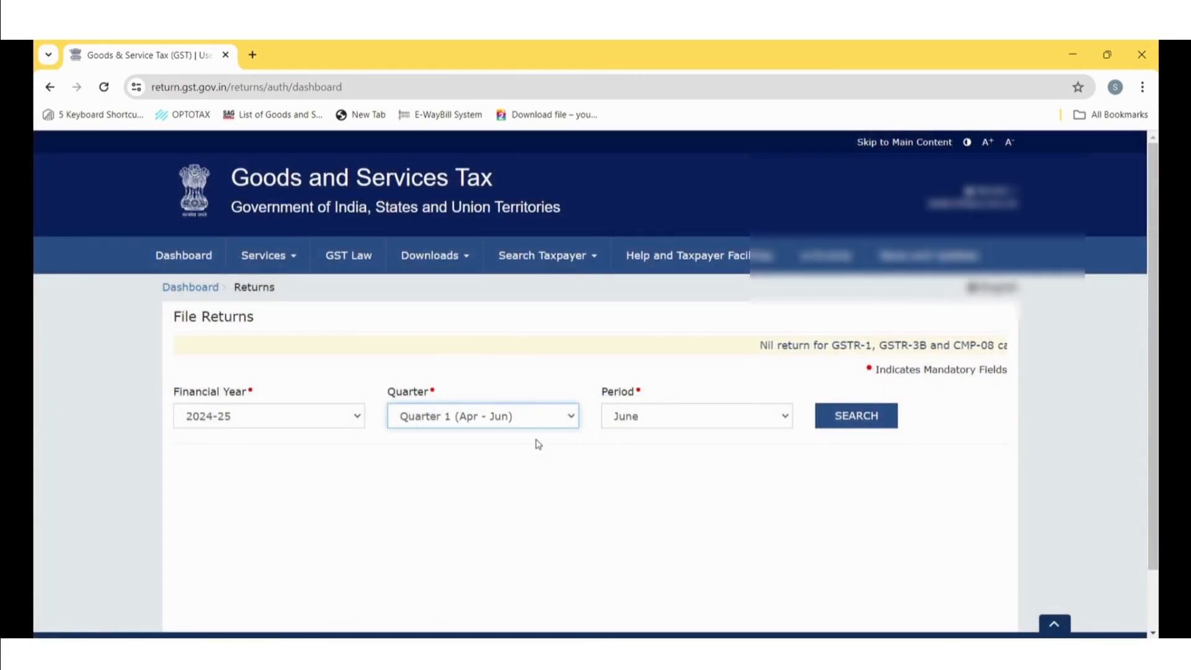
{"action": "left_click", "coordinate": [834, 425]}
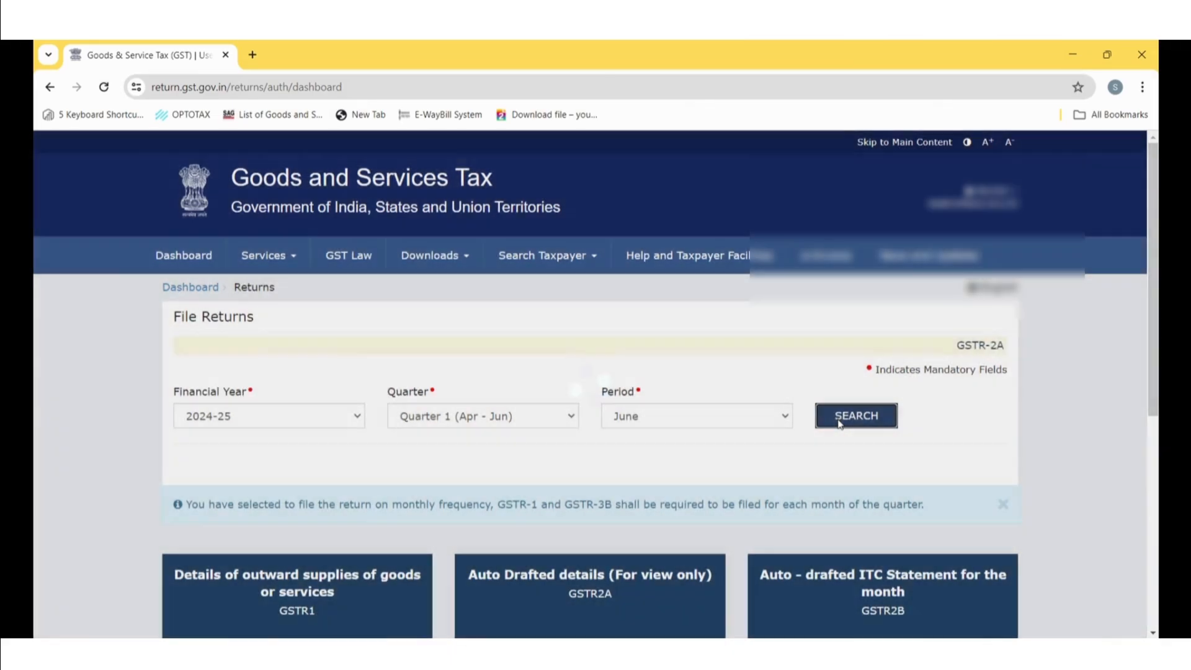
Open offline preparation for GSTR1 and upload the return JSON file from the GST folder as the invoice upload.
{"action": "scroll", "coordinate": [1156, 287], "scroll_direction": "down", "scroll_amount": 3}
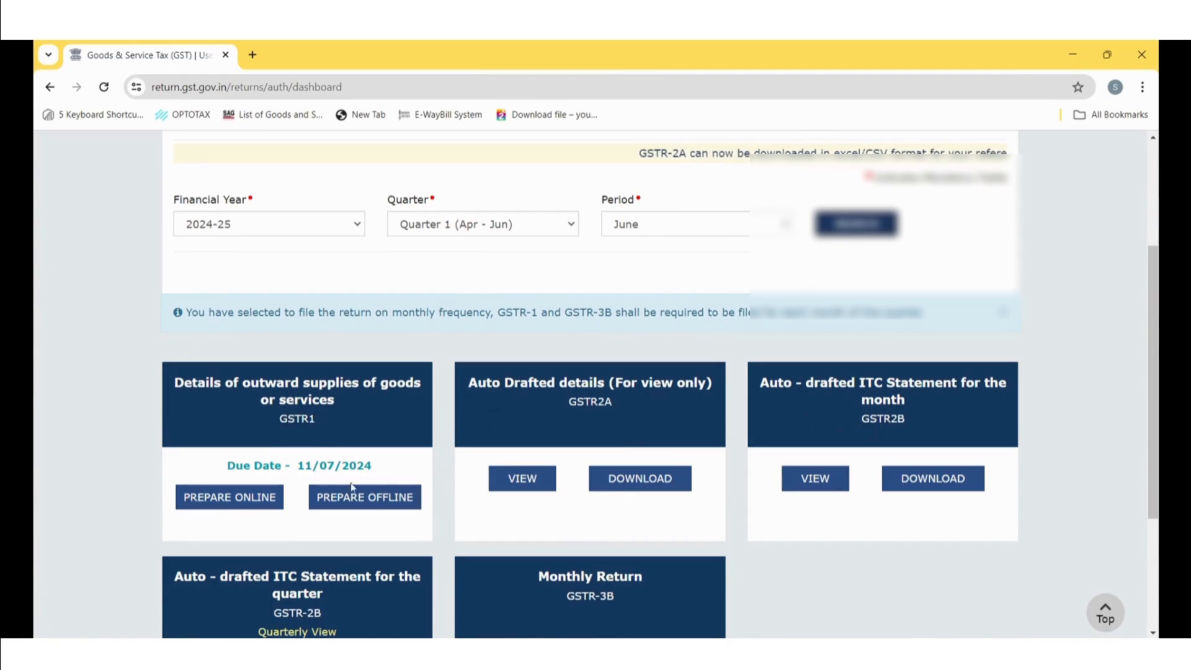
{"action": "left_click", "coordinate": [386, 496]}
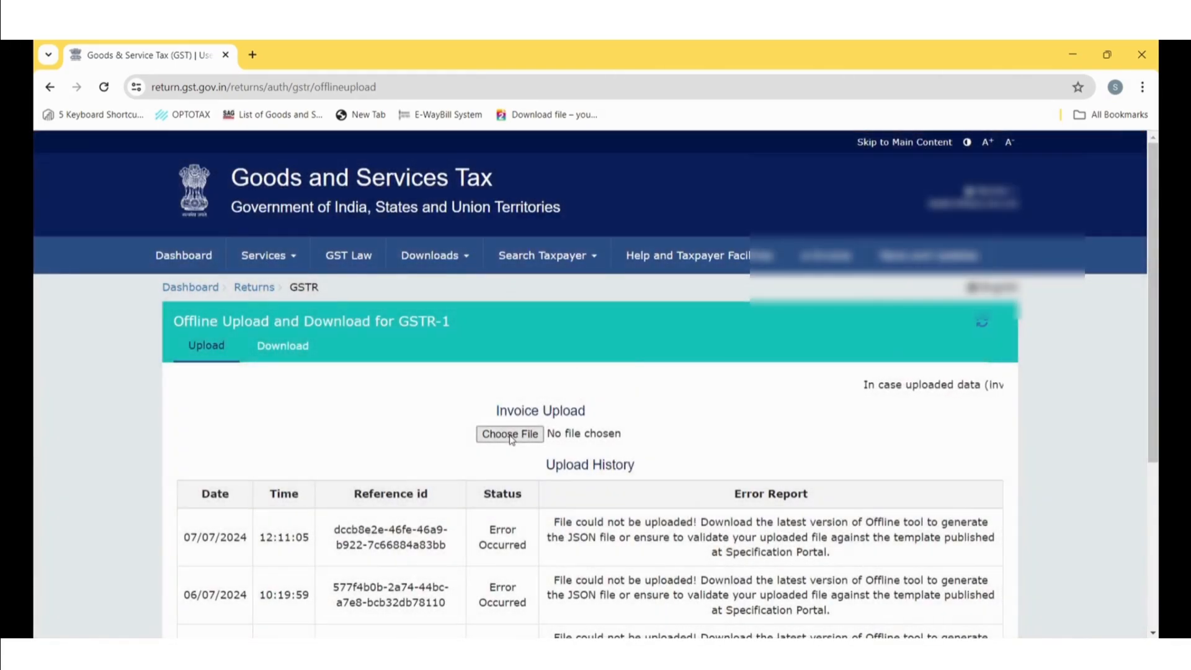
{"action": "left_click", "coordinate": [509, 436]}
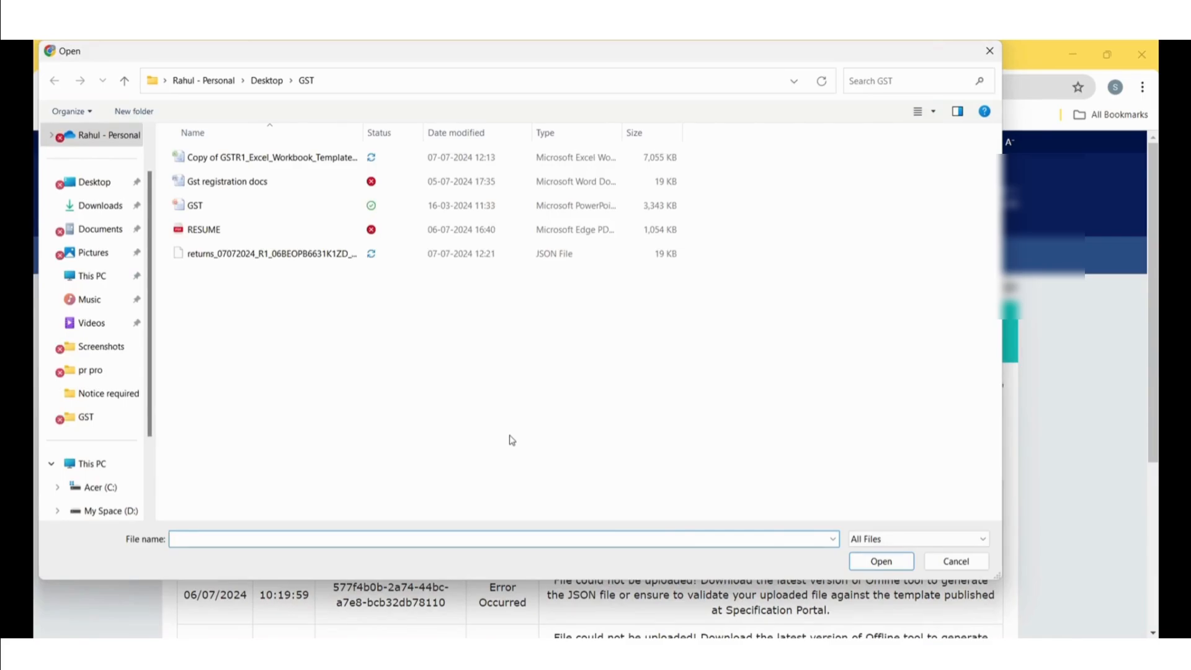
{"action": "left_click", "coordinate": [349, 259]}
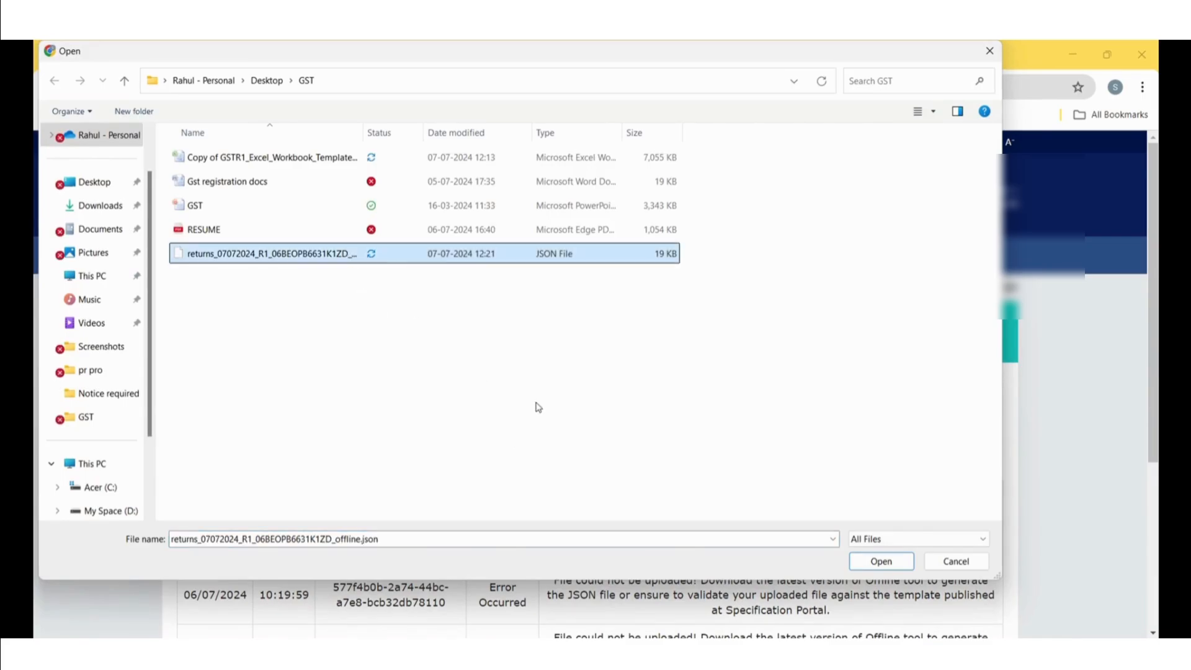
{"action": "left_click", "coordinate": [896, 566]}
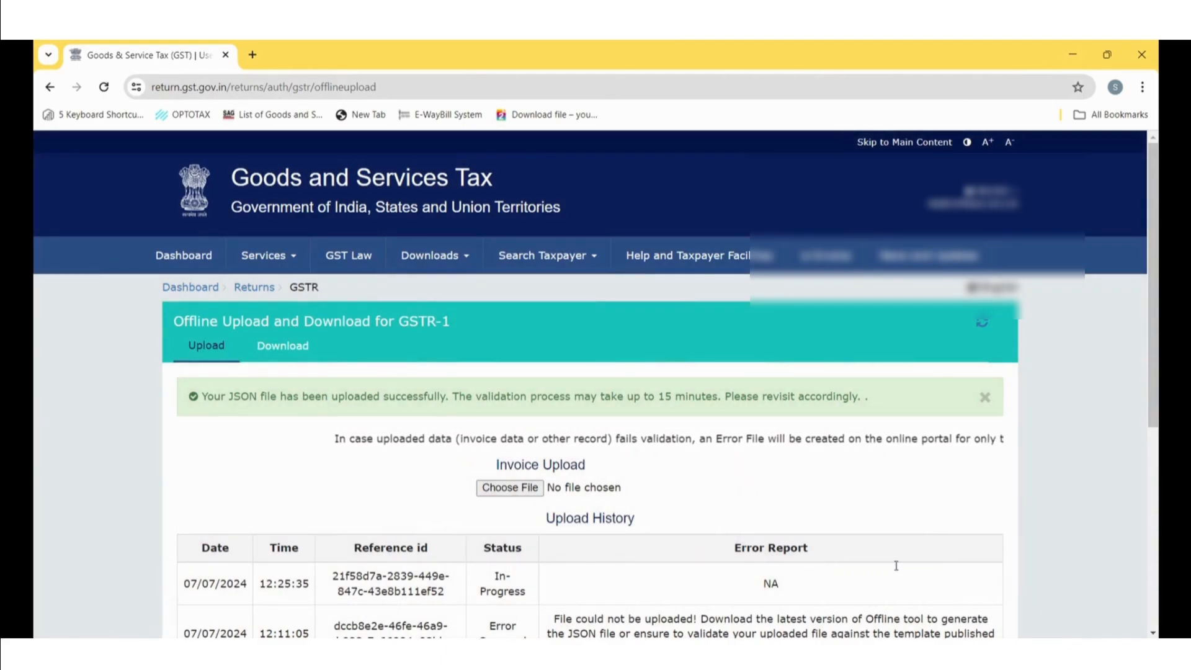
Go back to the Returns Dashboard and search again for Quarter 1 (Apr - Jun), June, of financial year 2024-25.
{"action": "left_click", "coordinate": [287, 261]}
{"action": "mouse_move", "coordinate": [322, 290]}
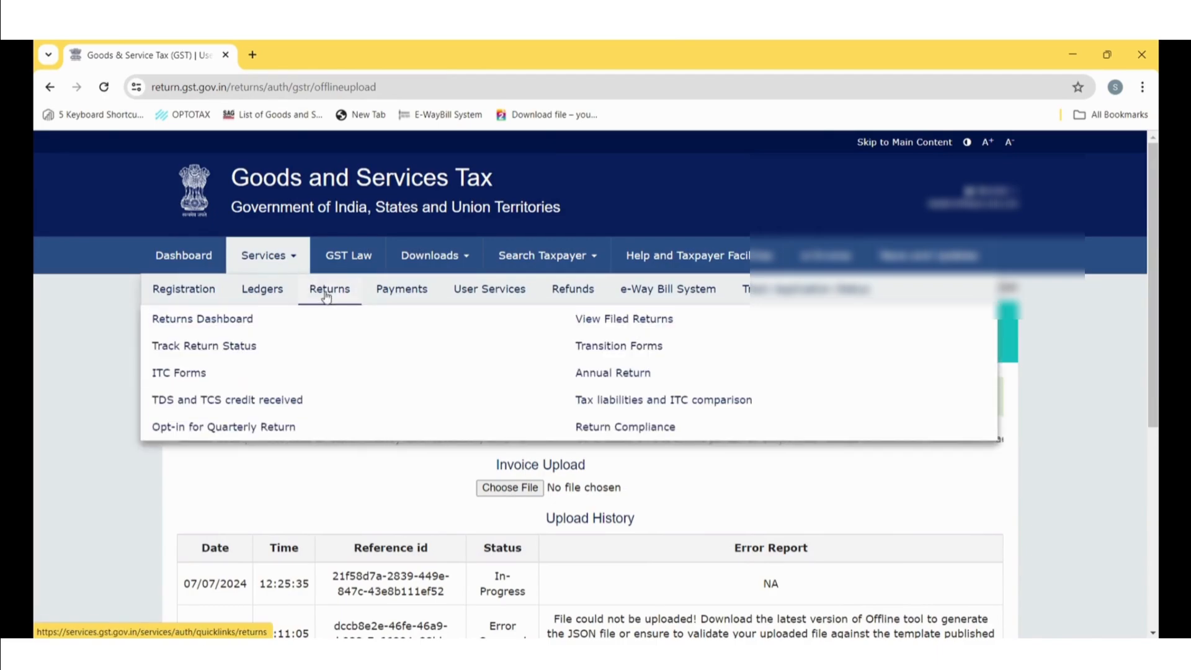
{"action": "left_click", "coordinate": [234, 320]}
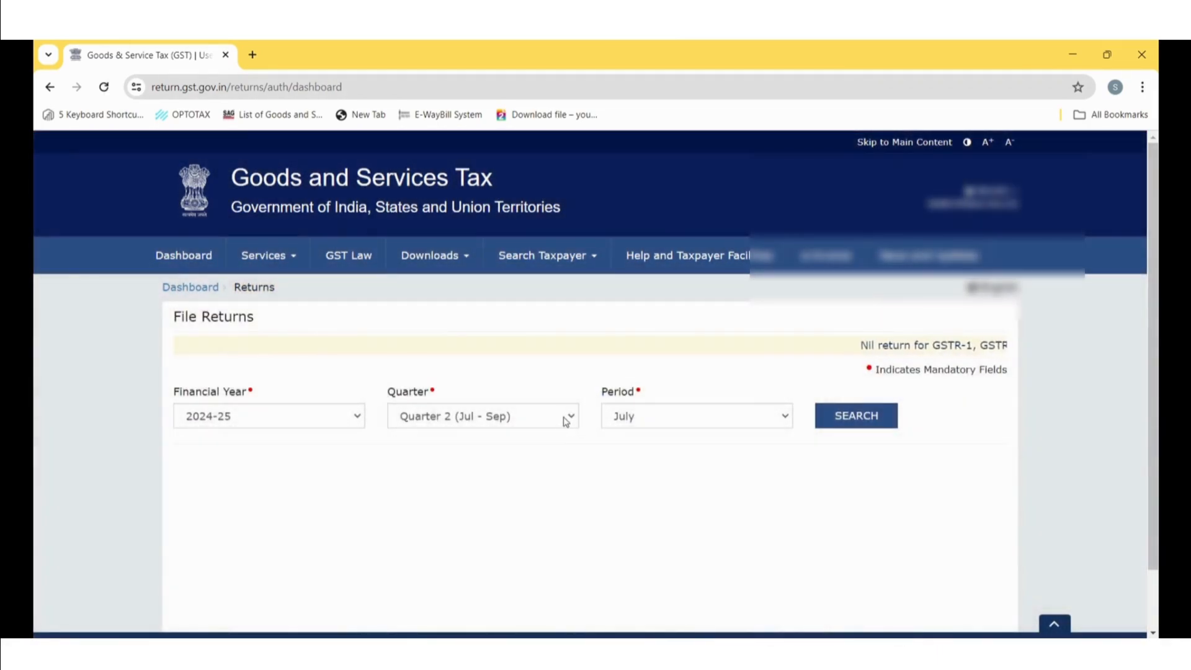
{"action": "left_click", "coordinate": [565, 420]}
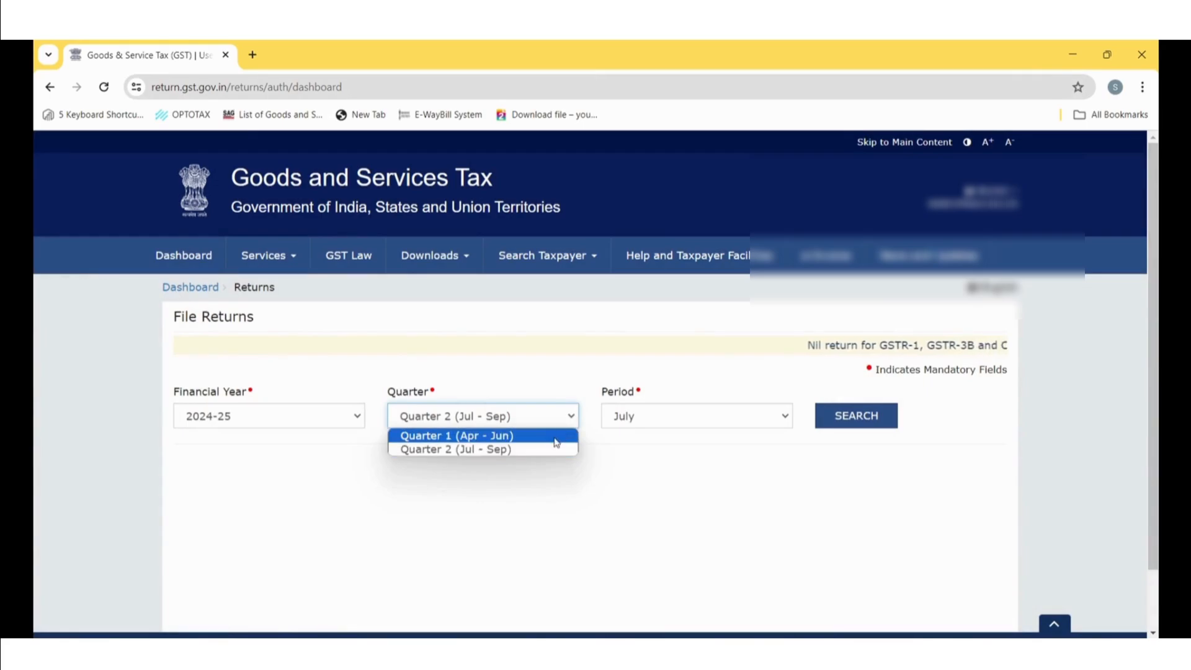
{"action": "left_click", "coordinate": [533, 435]}
{"action": "left_click", "coordinate": [855, 416]}
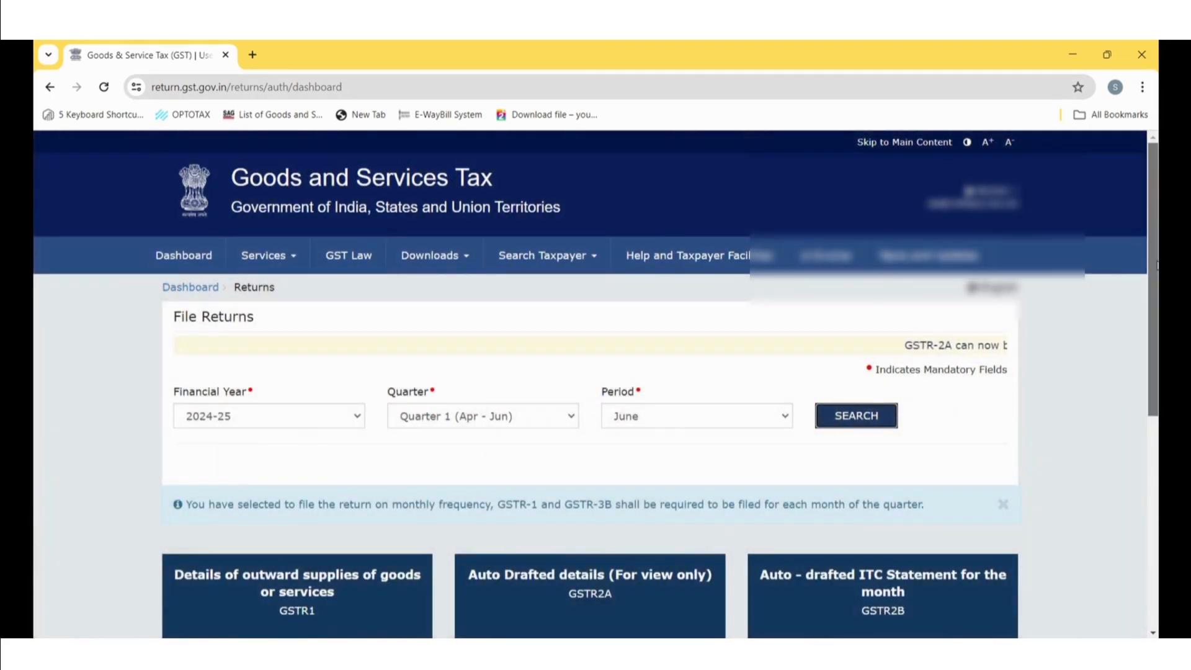
Open GSTR1 for online preparation and look over the record details of its sections.
{"action": "scroll", "coordinate": [586, 335], "scroll_direction": "down", "scroll_amount": 4}
{"action": "left_click", "coordinate": [408, 365]}
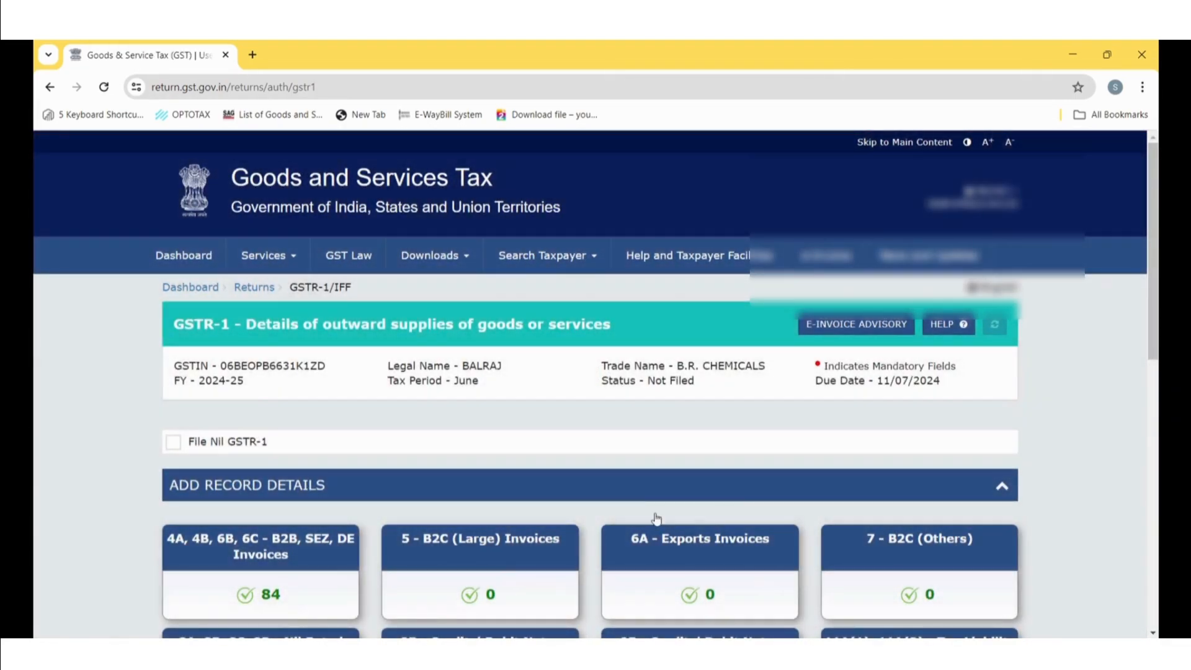
{"action": "left_click_drag", "start_coordinate": [1152, 316], "coordinate": [1156, 417]}
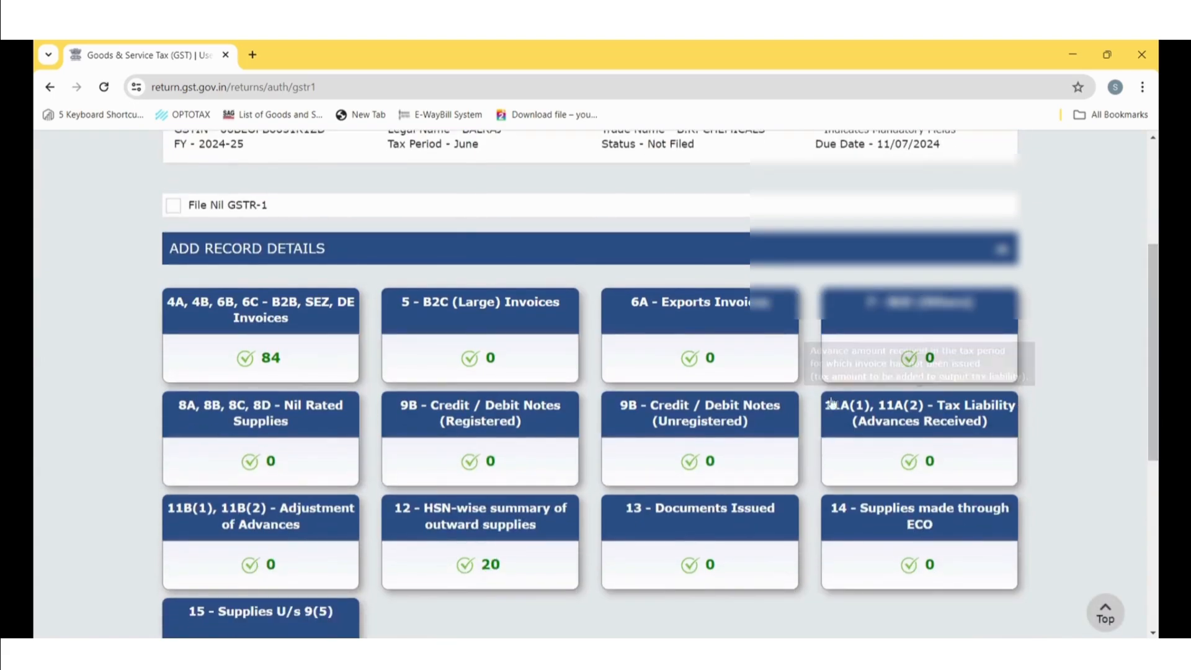